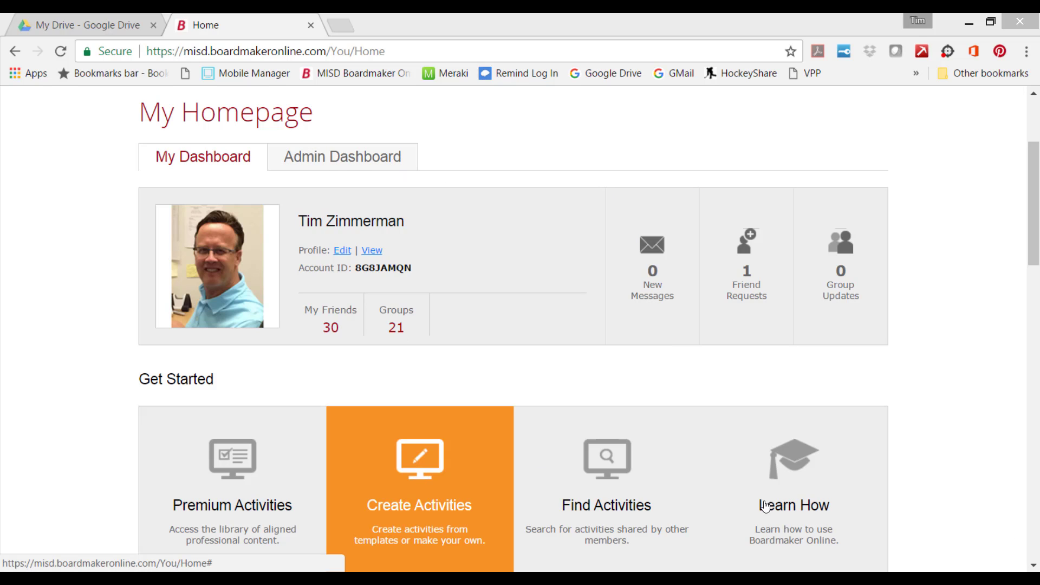
- Go to My Boardmaker and start creating an activity from a template
{"action": "scroll", "coordinate": [859, 216], "scroll_direction": "up", "scroll_amount": 3}
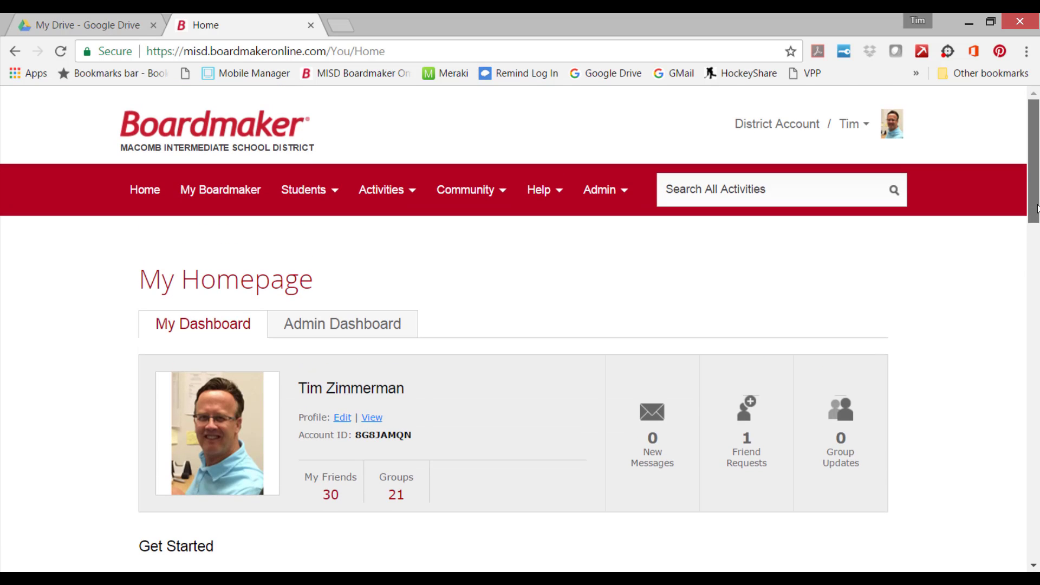
{"action": "left_click", "coordinate": [198, 165]}
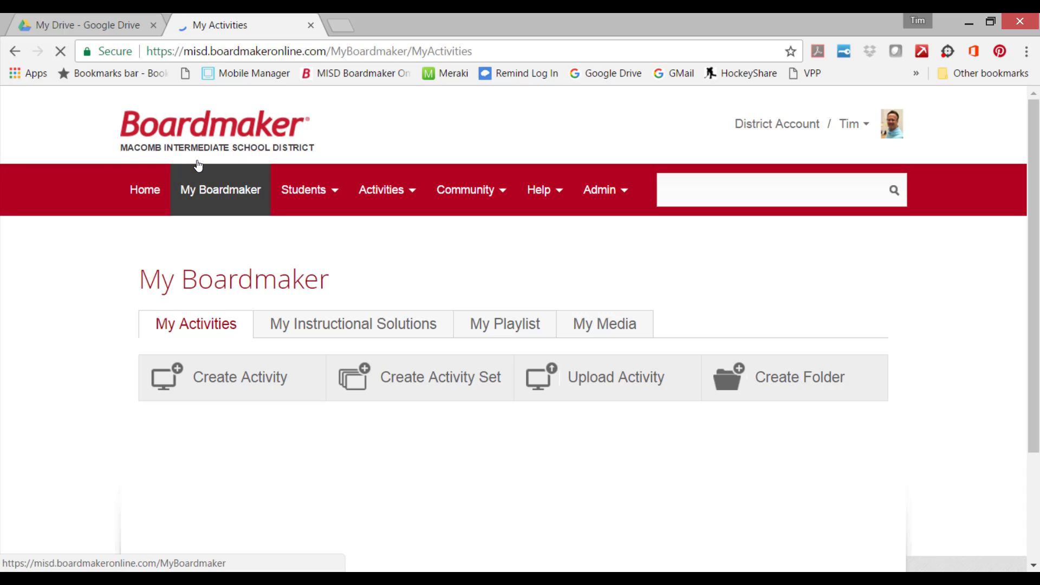
{"action": "left_click", "coordinate": [248, 375]}
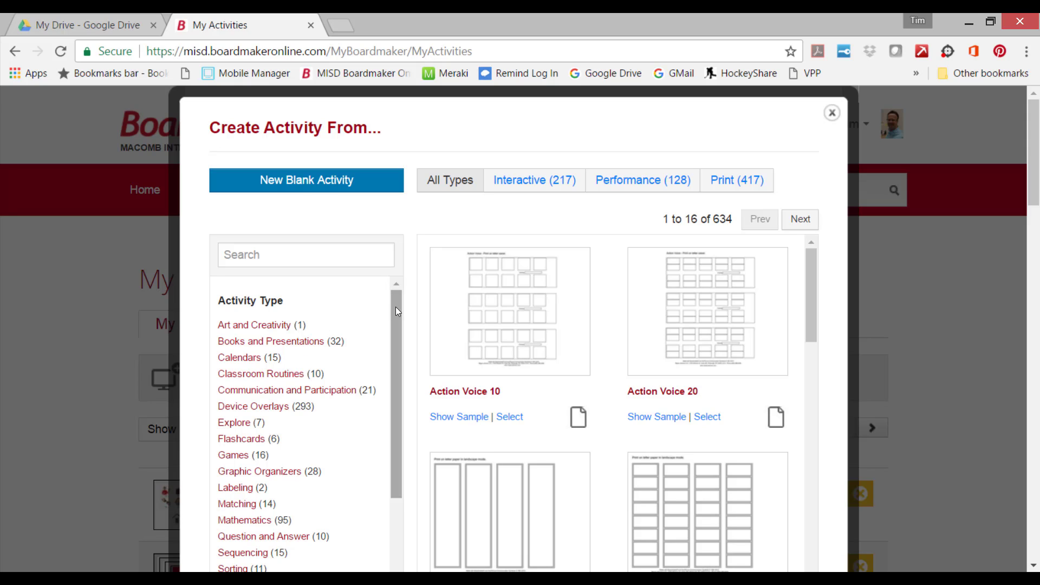
- Filter the activity templates to the Sorting activity type
{"action": "left_click_drag", "start_coordinate": [395, 306], "coordinate": [402, 454]}
{"action": "scroll", "coordinate": [391, 329], "scroll_direction": "up", "scroll_amount": 2}
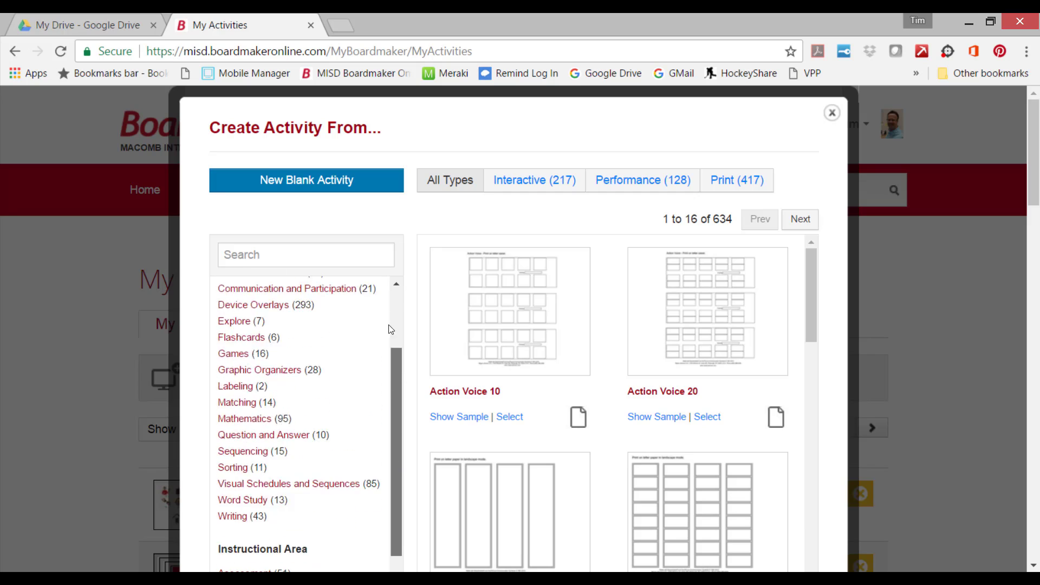
{"action": "scroll", "coordinate": [391, 329], "scroll_direction": "up", "scroll_amount": 2}
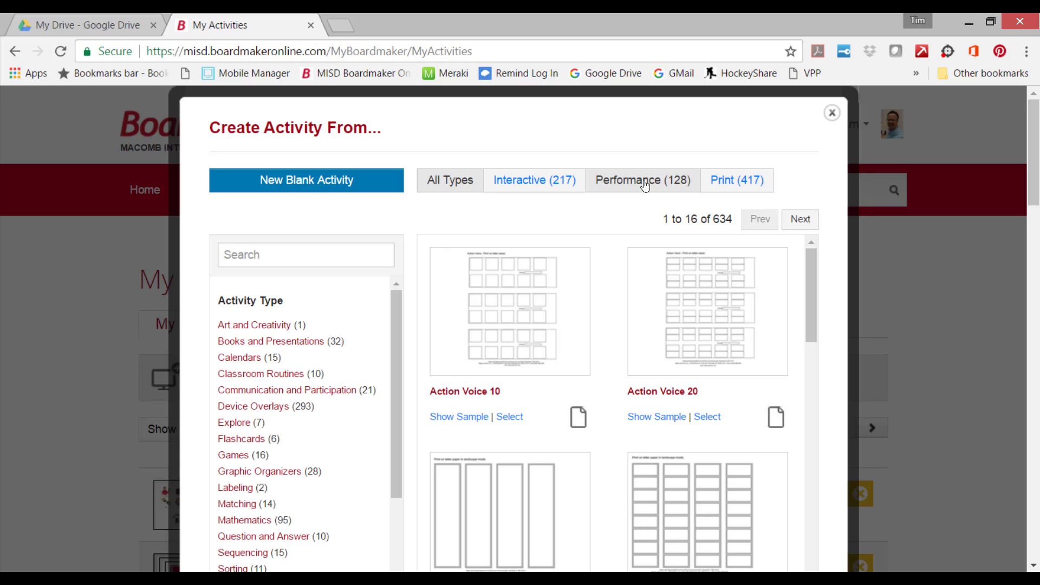
{"action": "left_click", "coordinate": [262, 254]}
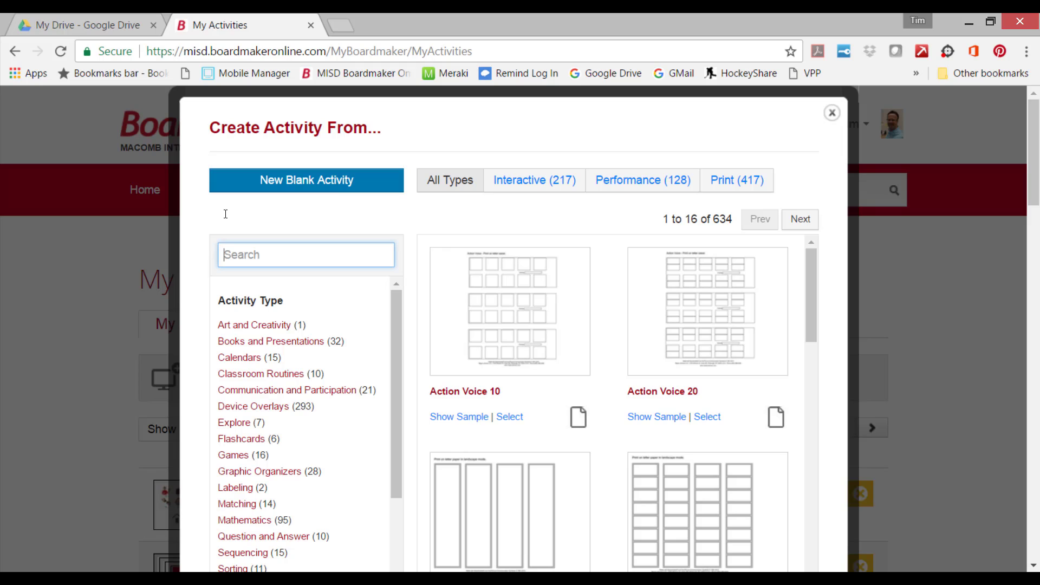
{"action": "scroll", "coordinate": [401, 362], "scroll_direction": "down", "scroll_amount": 3}
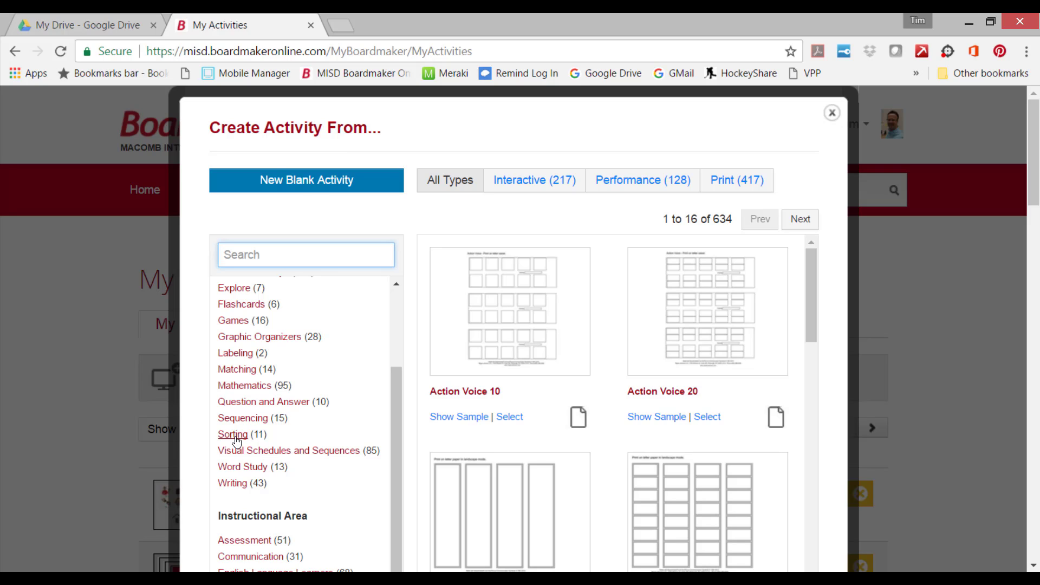
{"action": "left_click", "coordinate": [236, 435]}
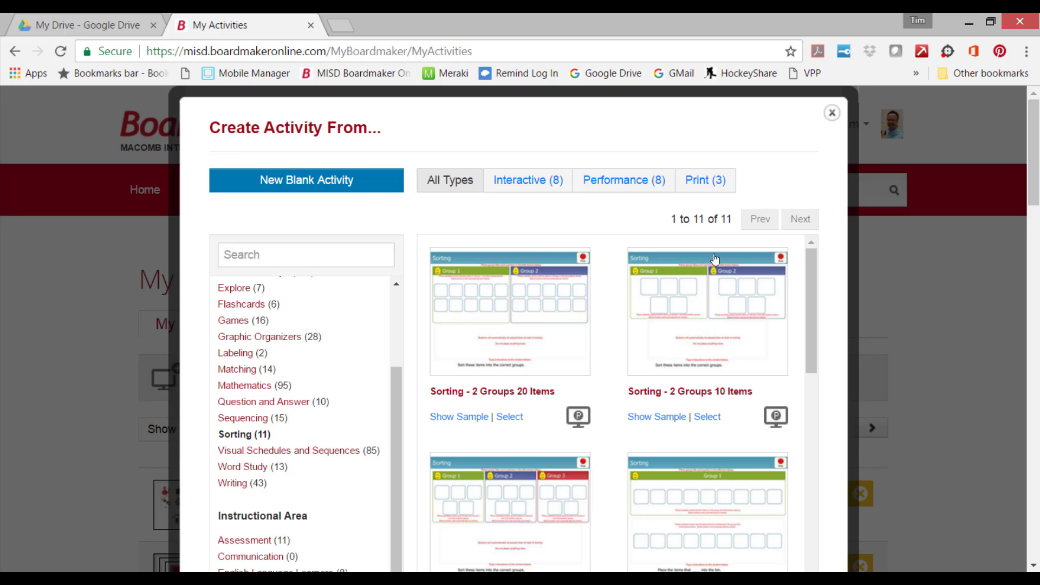
- Preview the "Sorting - 2 Groups 10 Items" sample by moving the can and trying the old pizza in Recycled, and close it
{"action": "left_click", "coordinate": [671, 417]}
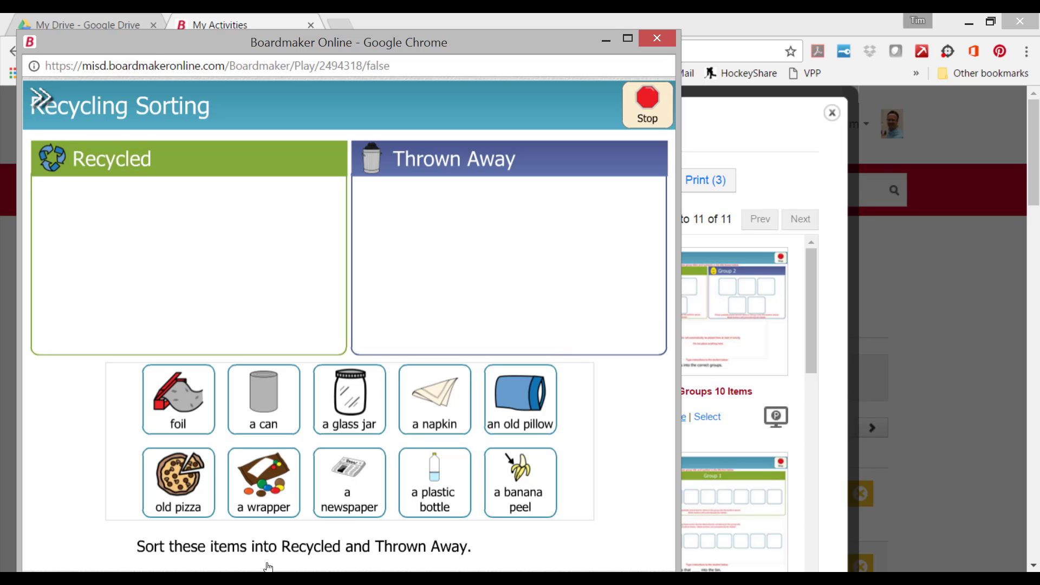
{"action": "left_click", "coordinate": [257, 395]}
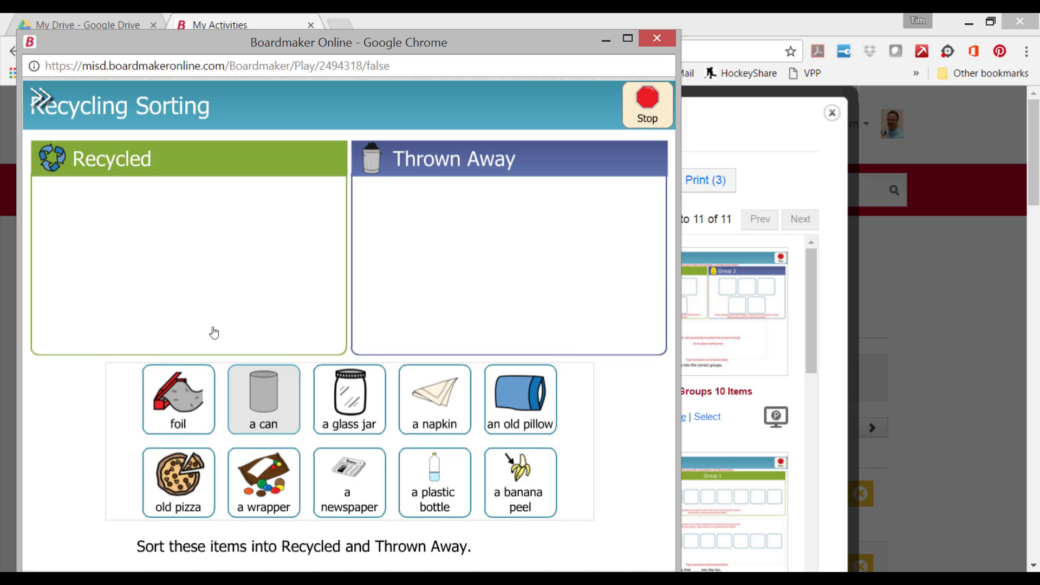
{"action": "left_click", "coordinate": [214, 333]}
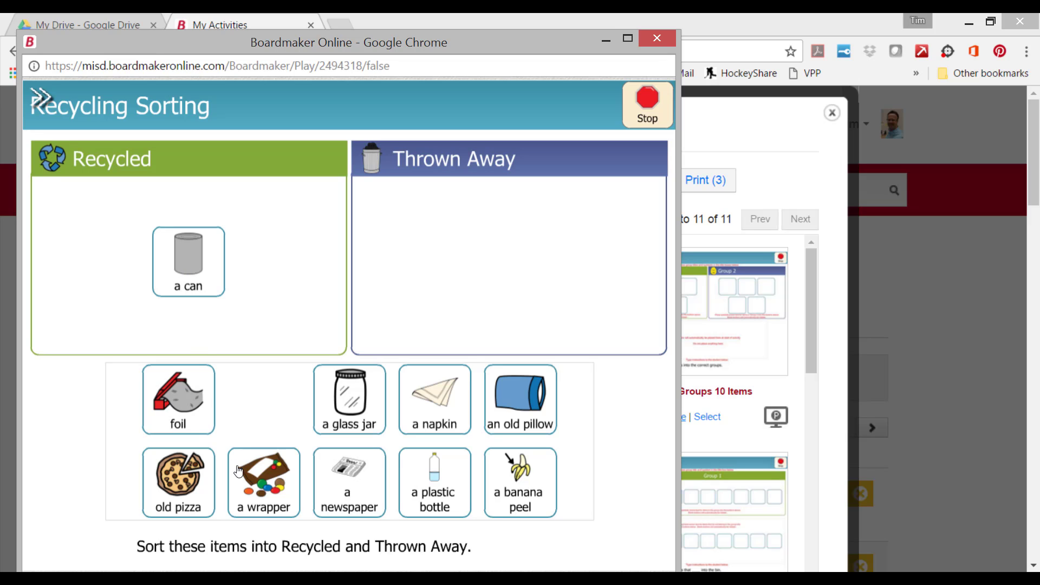
{"action": "left_click_drag", "start_coordinate": [199, 487], "coordinate": [310, 240]}
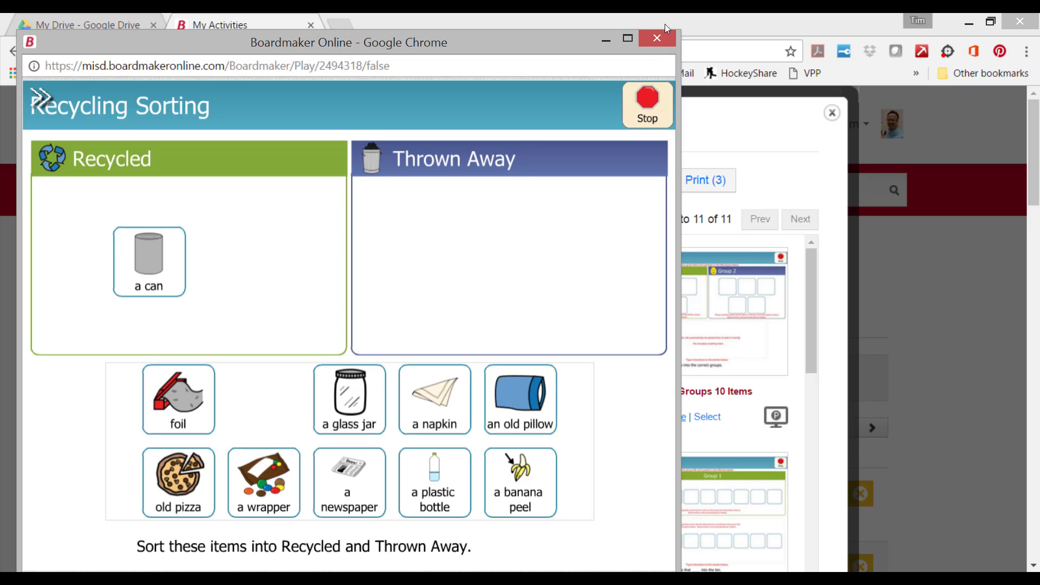
{"action": "left_click", "coordinate": [656, 38]}
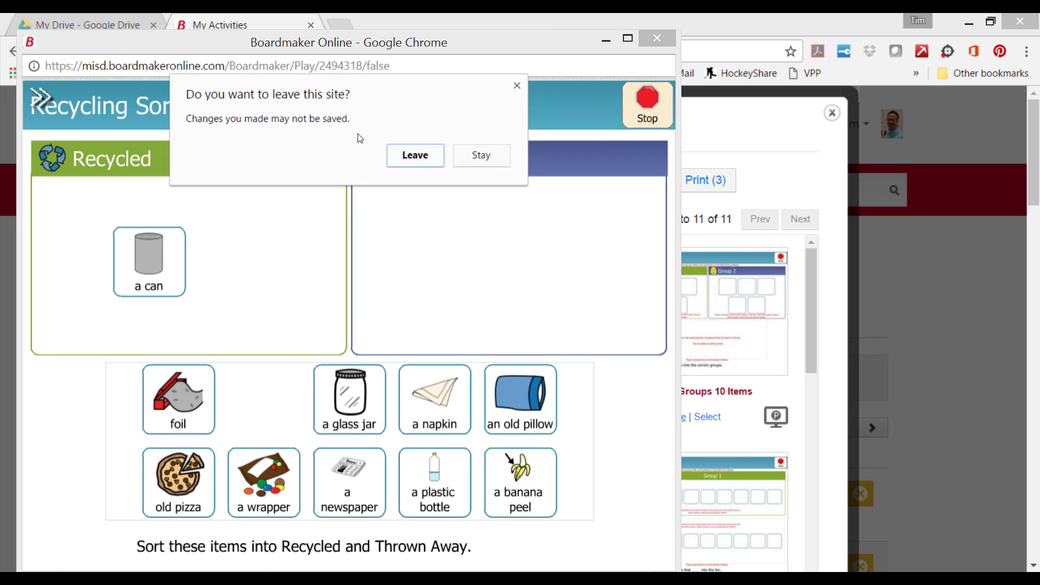
{"action": "left_click", "coordinate": [416, 155]}
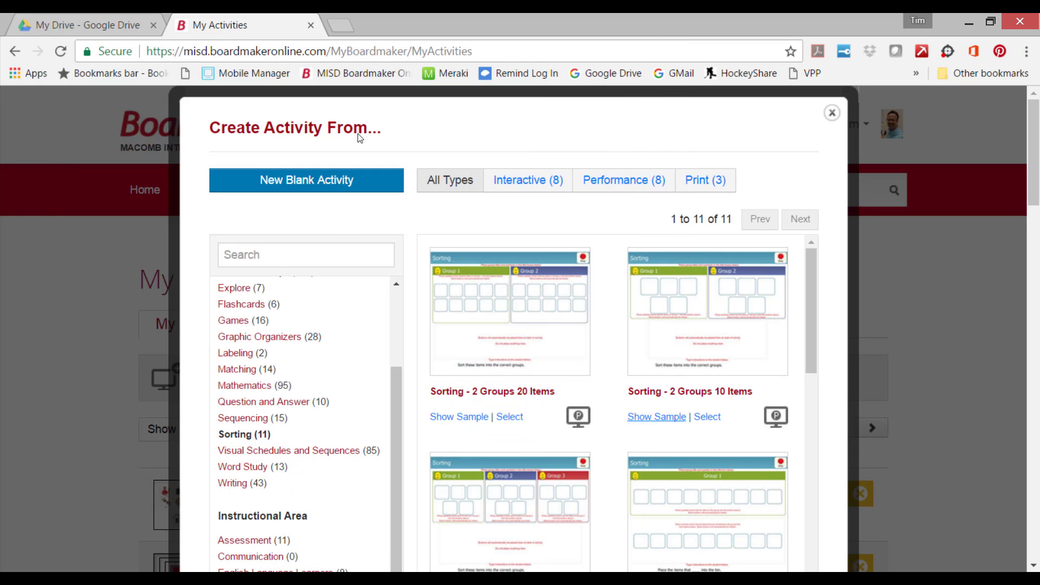
- Open the "Sorting - 2 Groups 10 Items" template for editing and fill the first Group 1 button with "bed" and the blue bed symbol
{"action": "left_click", "coordinate": [708, 417]}
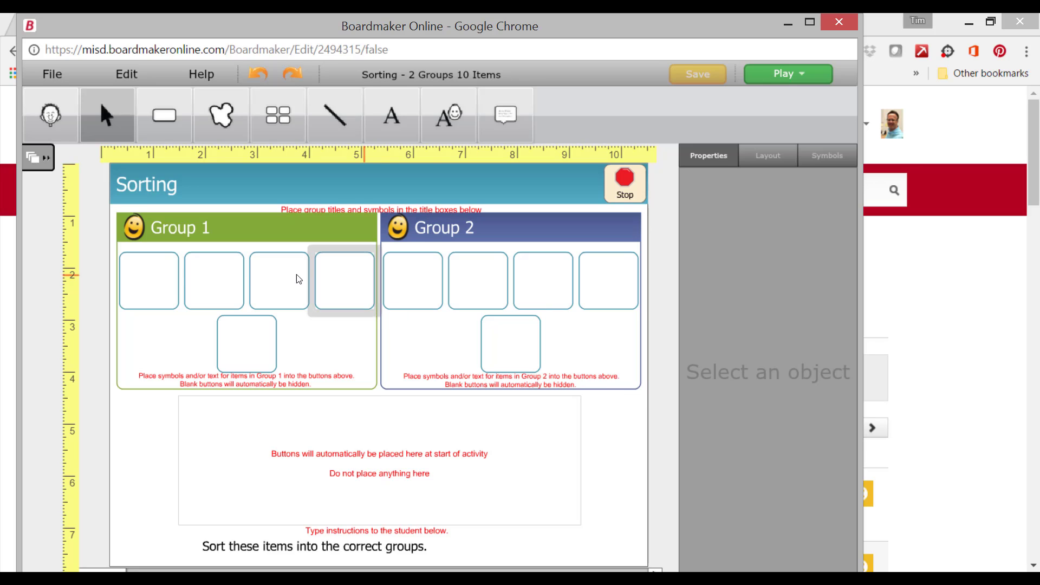
{"action": "left_click", "coordinate": [168, 266]}
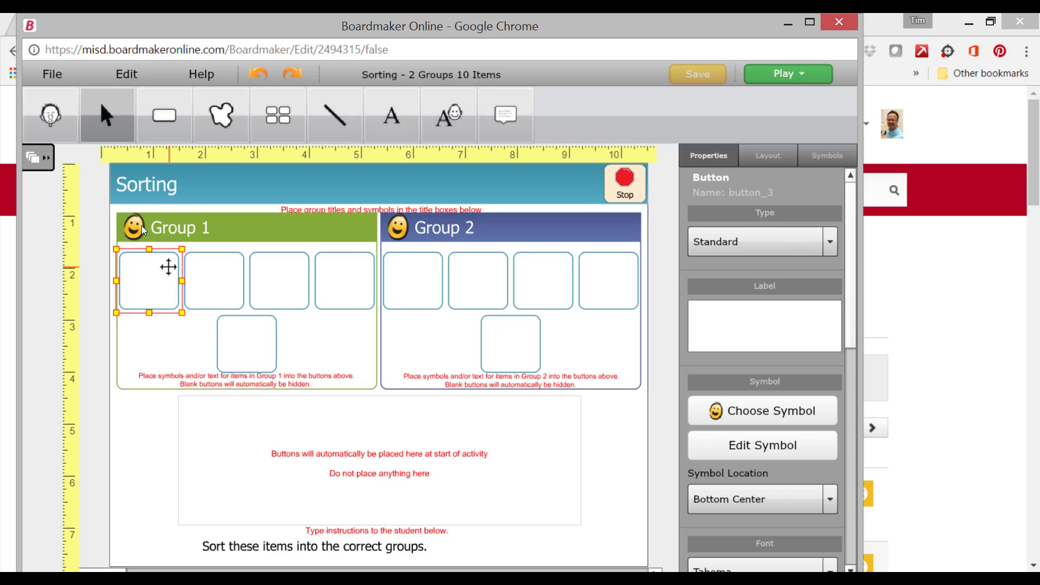
{"action": "type", "text": "bed"}
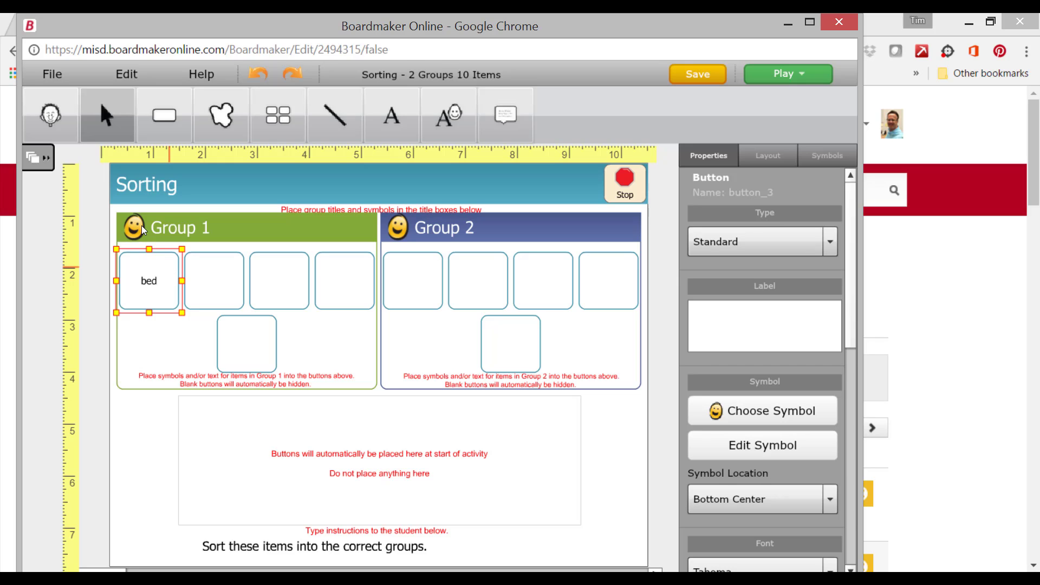
{"action": "key", "text": "Return"}
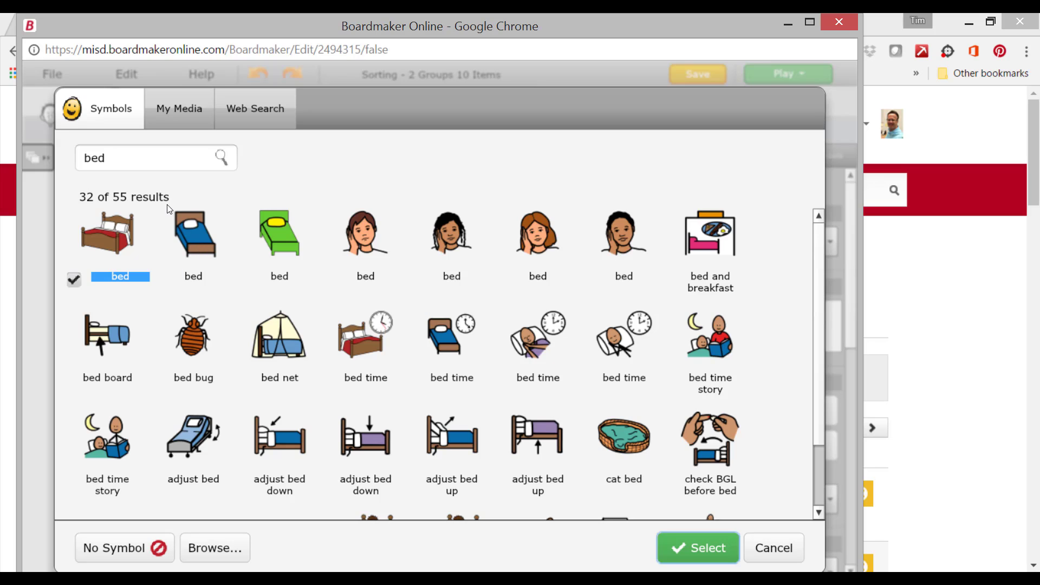
{"action": "left_click", "coordinate": [204, 249]}
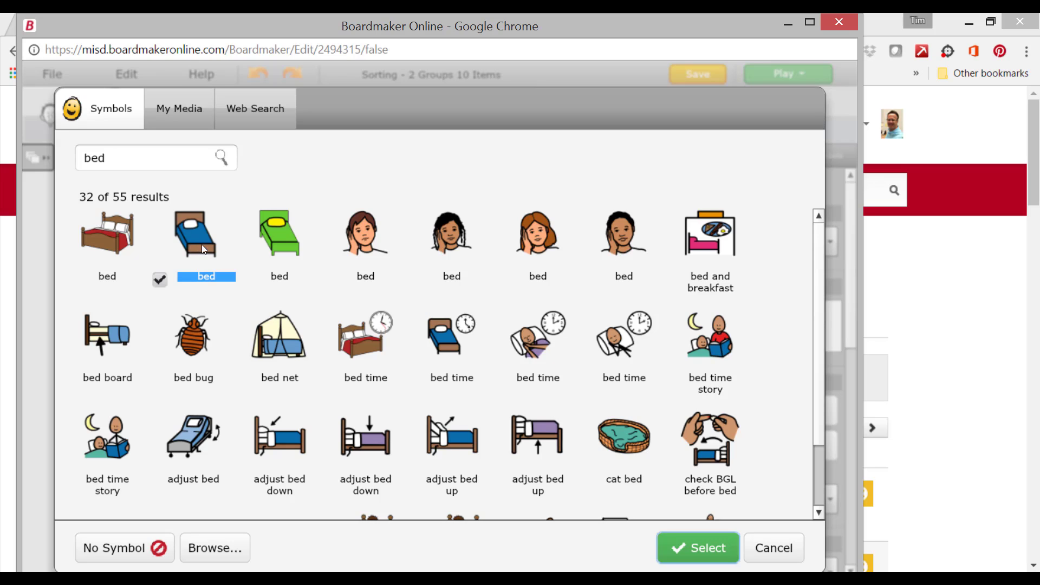
{"action": "left_click", "coordinate": [700, 548]}
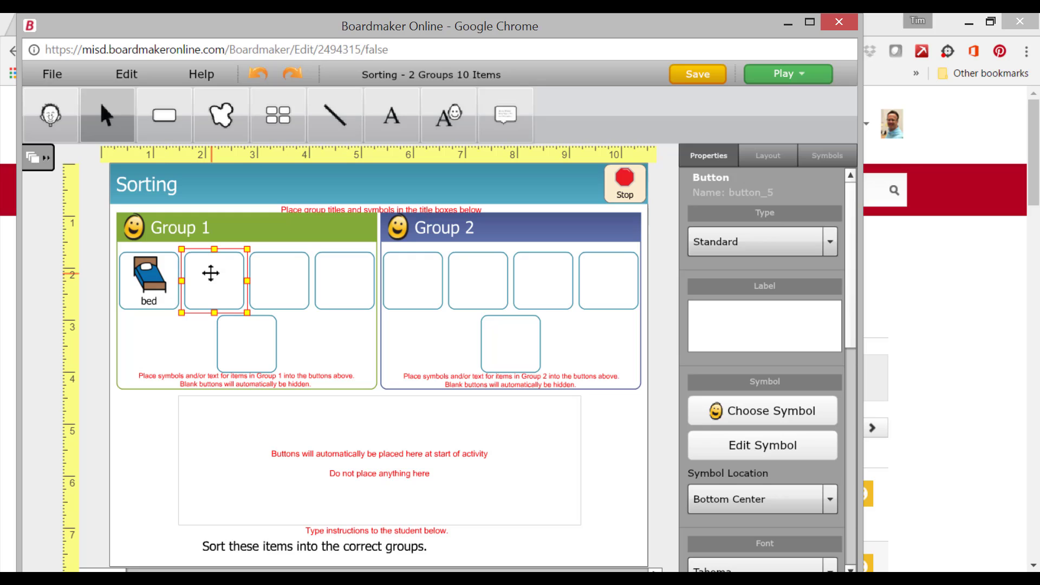
- Fill the second Group 1 button with the label "closet" and the black clothes-rack symbol
{"action": "type", "text": "closet"}
{"action": "key", "text": "Return"}
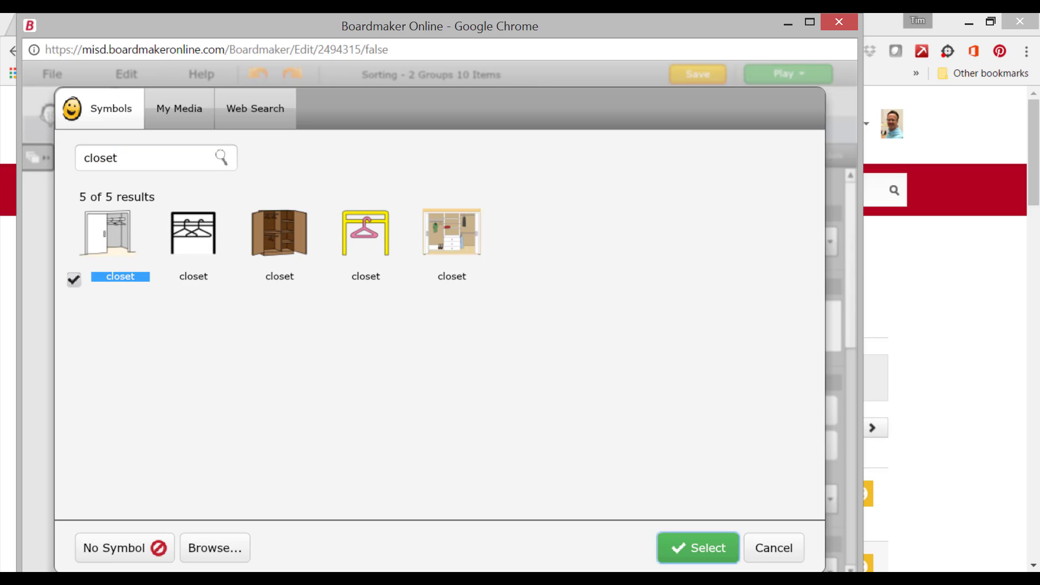
{"action": "left_click", "coordinate": [187, 239]}
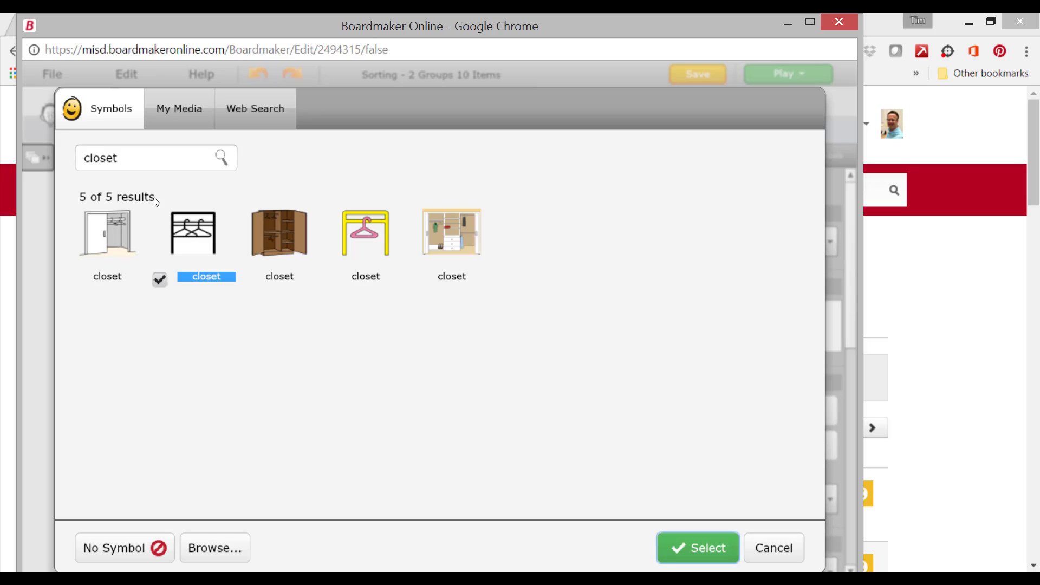
{"action": "left_click", "coordinate": [699, 548]}
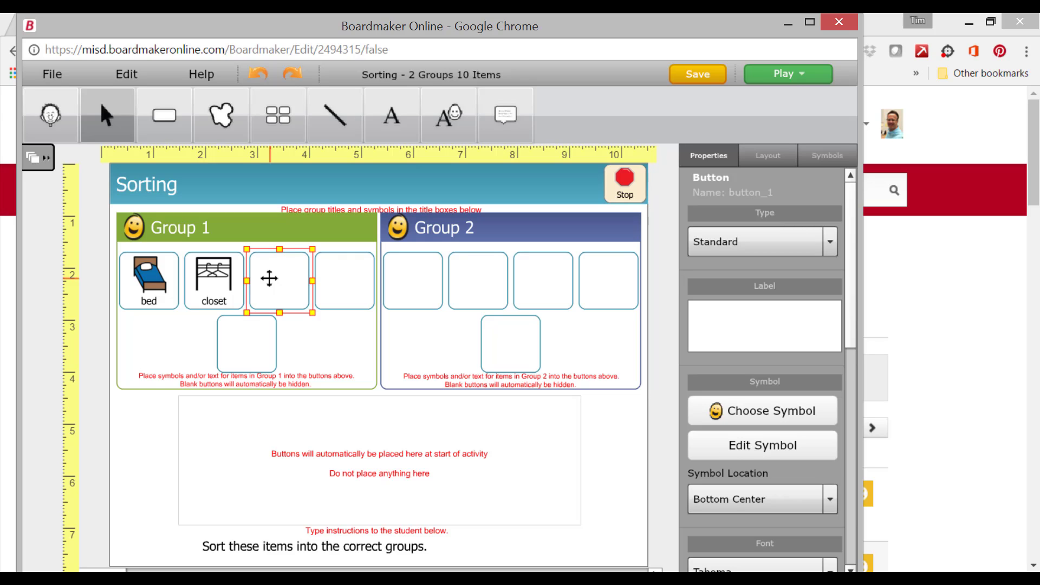
- Label the third Group 1 button "table" and give it the first table photo from a web search
{"action": "type", "text": "table"}
{"action": "key", "text": "Return"}
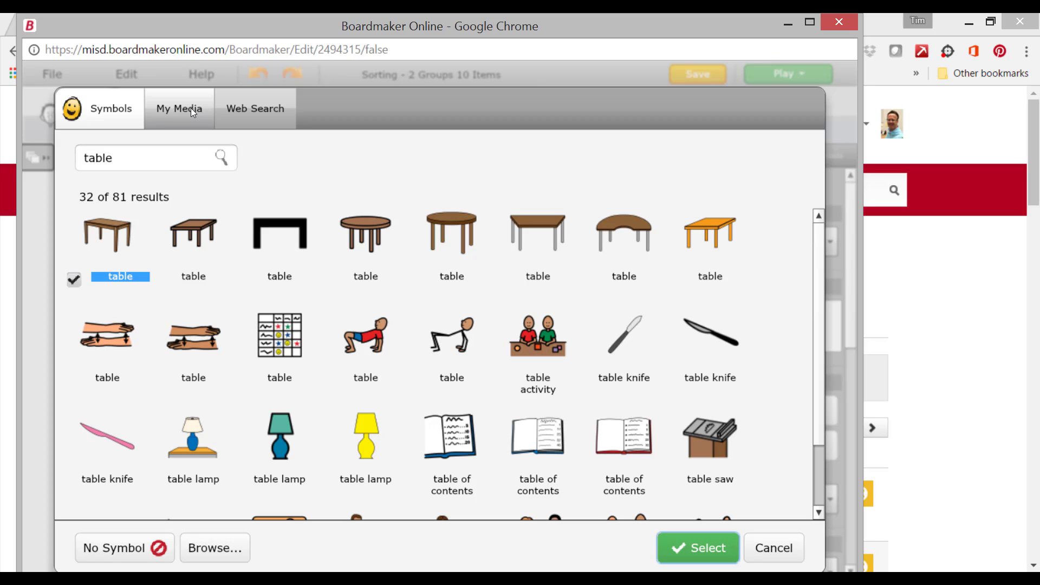
{"action": "left_click", "coordinate": [245, 103]}
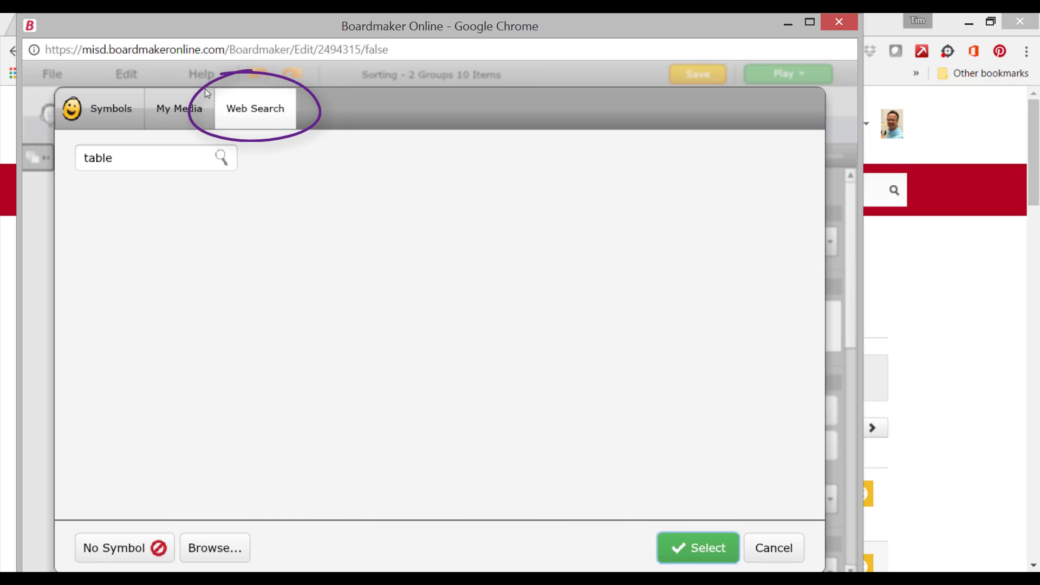
{"action": "left_click", "coordinate": [82, 157]}
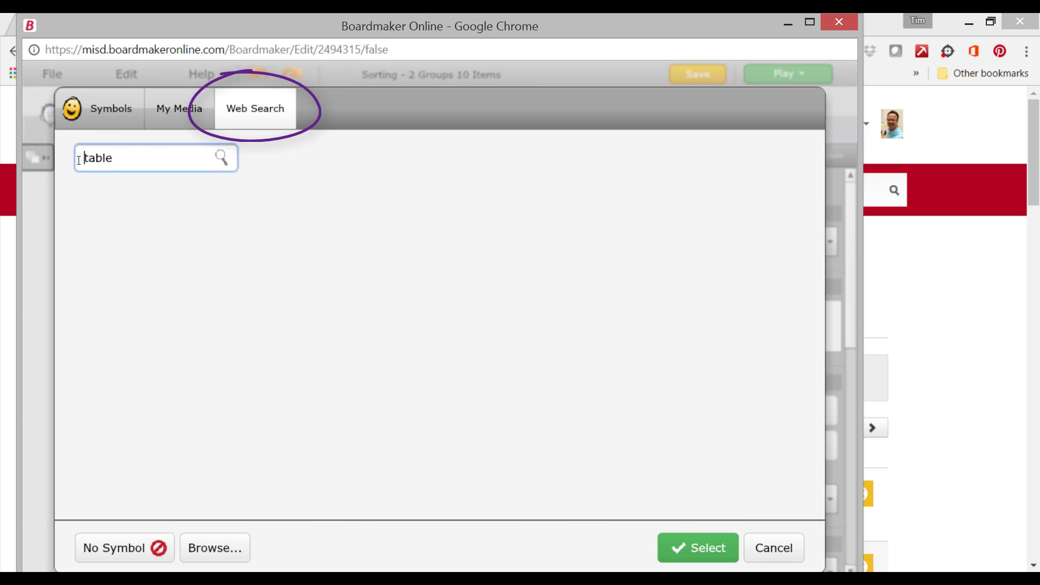
{"action": "left_click_drag", "start_coordinate": [81, 158], "coordinate": [133, 156]}
{"action": "type", "text": "table"}
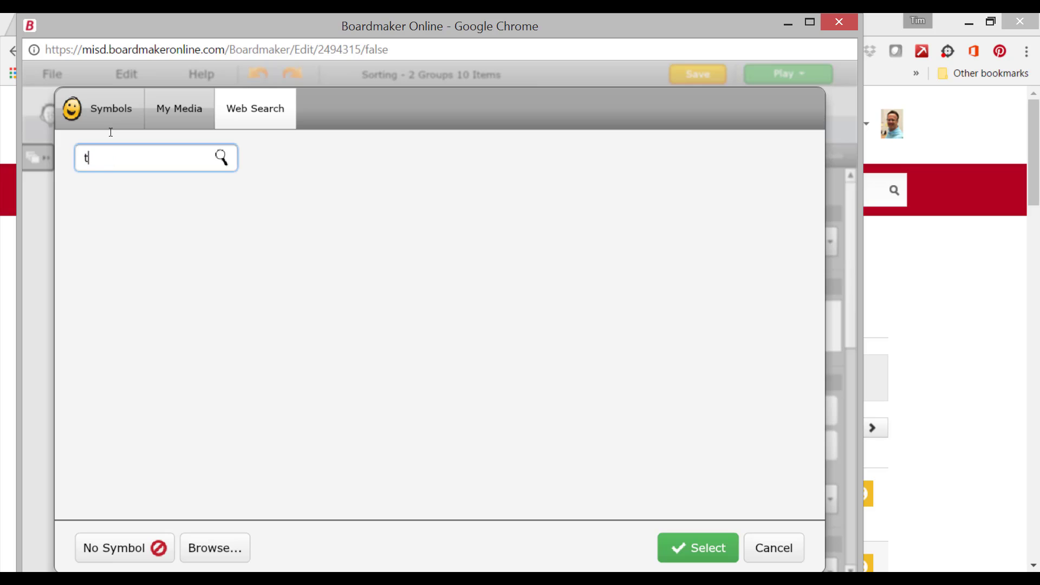
{"action": "left_click", "coordinate": [223, 159]}
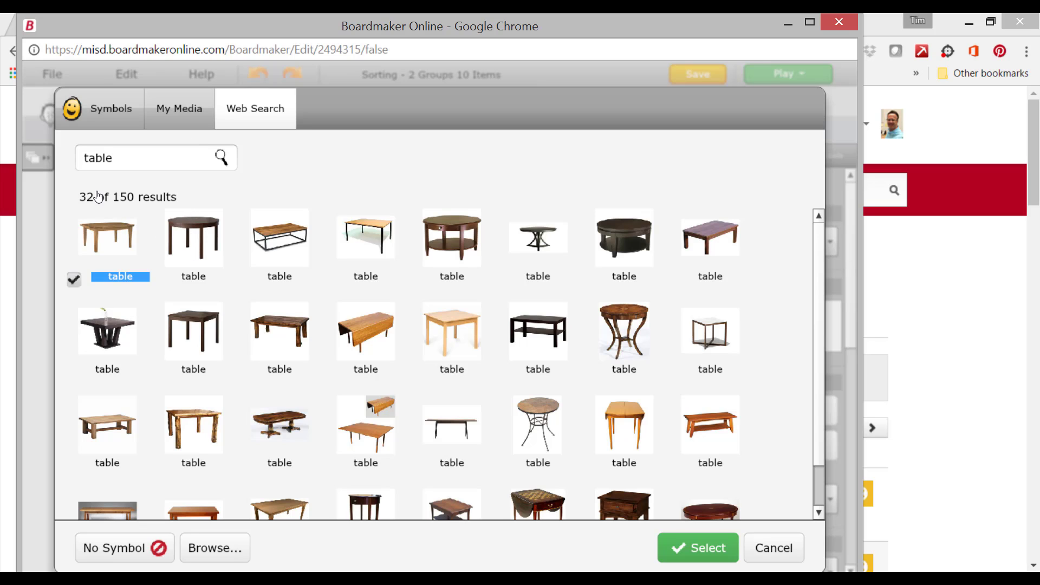
{"action": "left_click", "coordinate": [687, 549]}
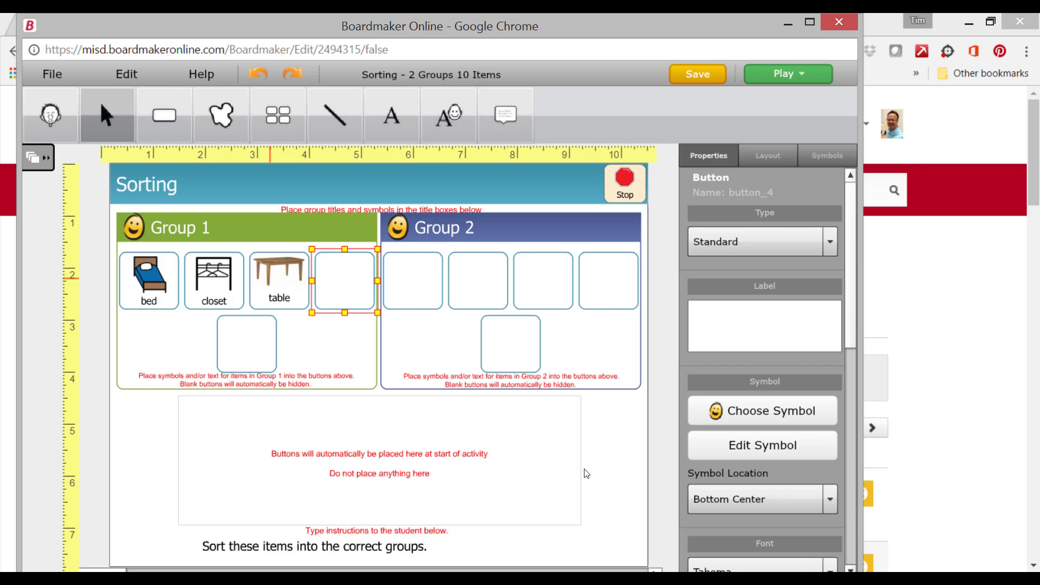
- Change the Group 1 title label to "Bedroom" and increase its font size to 26
{"action": "left_click", "coordinate": [584, 474]}
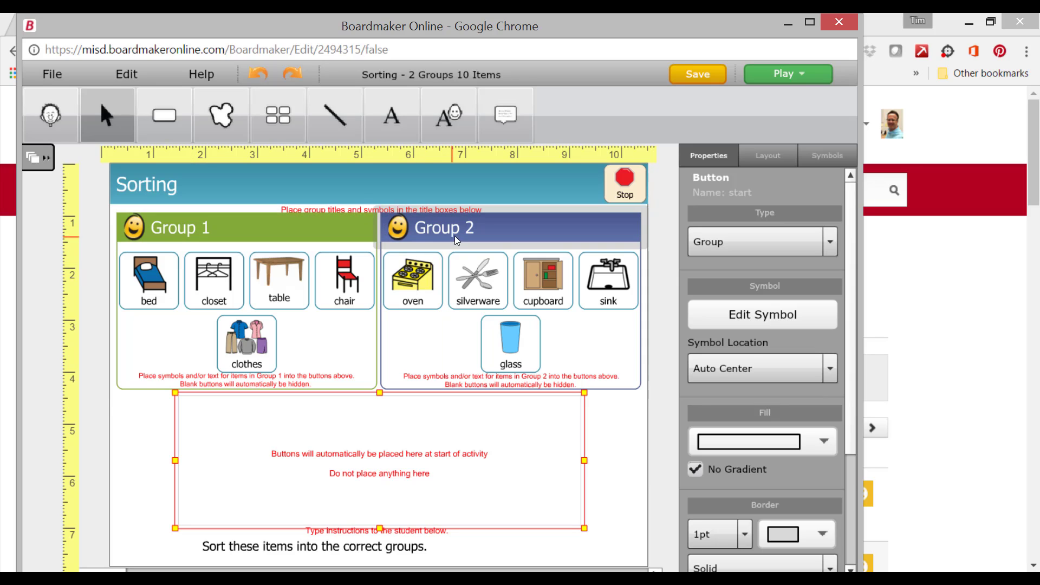
{"action": "left_click", "coordinate": [171, 222]}
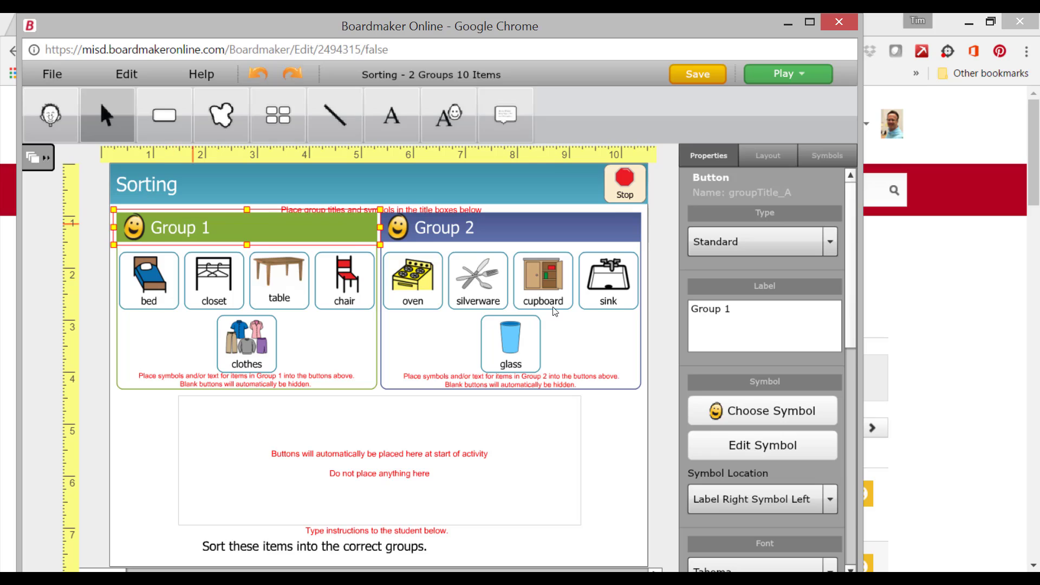
{"action": "left_click", "coordinate": [735, 312]}
{"action": "key", "text": "BackSpace"}
{"action": "key", "text": "BackSpace"}
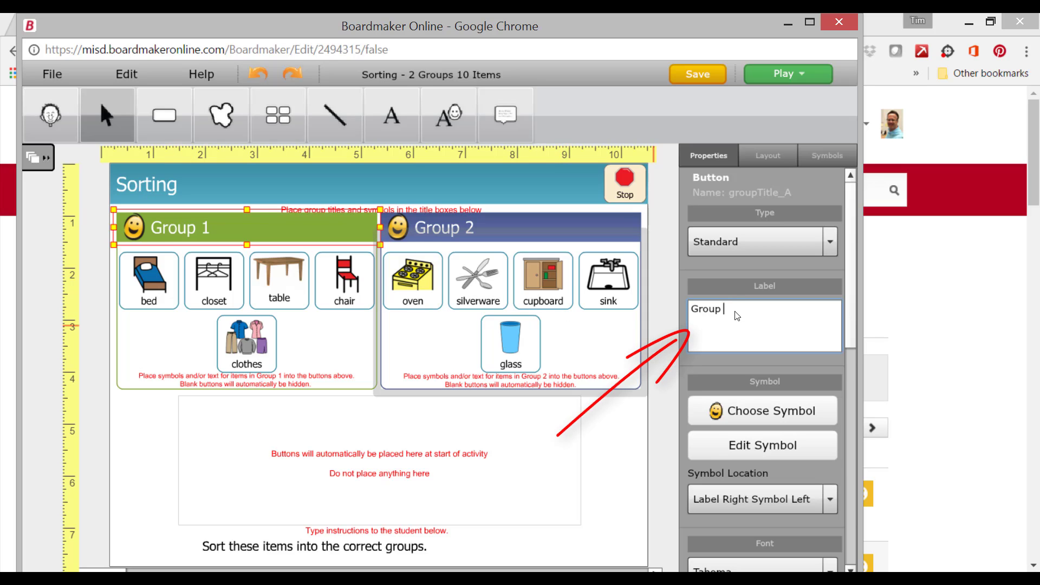
{"action": "key", "text": "BackSpace"}
{"action": "key", "text": "BackSpace"}
{"action": "key", "text": "BackSpace"}
{"action": "key", "text": "BackSpace"}
{"action": "key", "text": "BackSpace"}
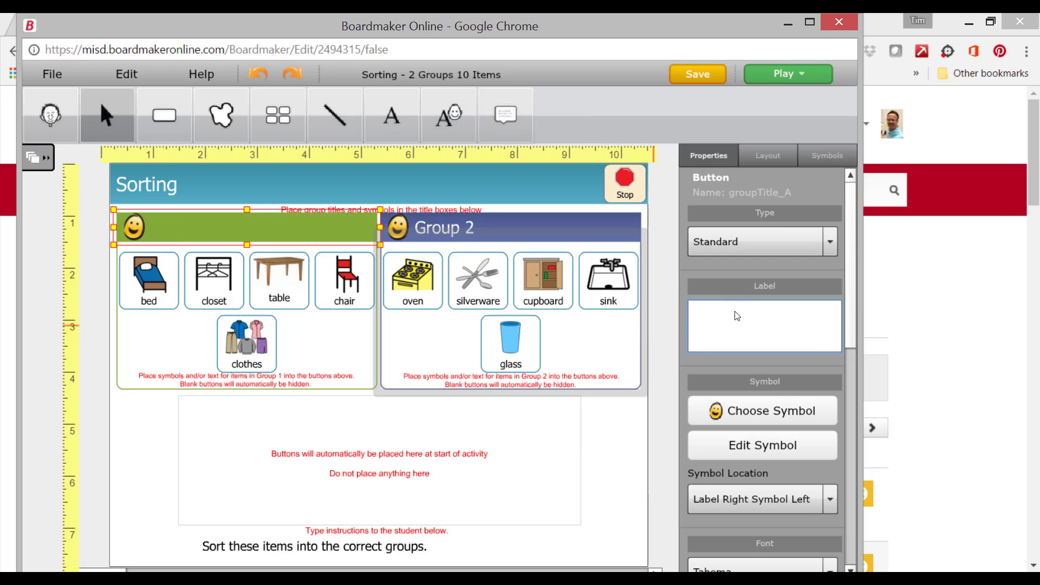
{"action": "type", "text": "Bedroom"}
{"action": "left_click_drag", "start_coordinate": [850, 315], "coordinate": [854, 364]}
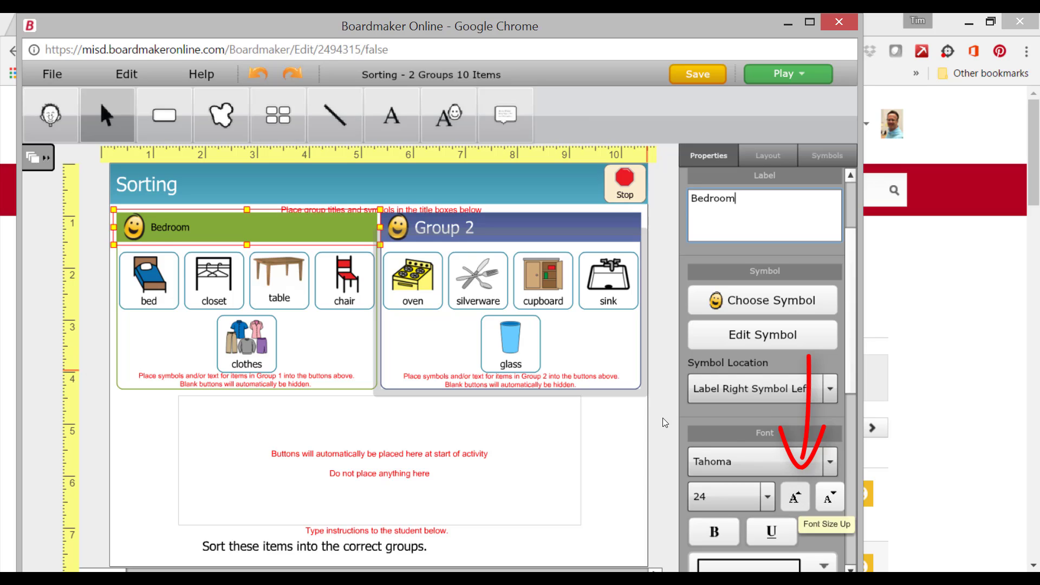
{"action": "left_click", "coordinate": [794, 496]}
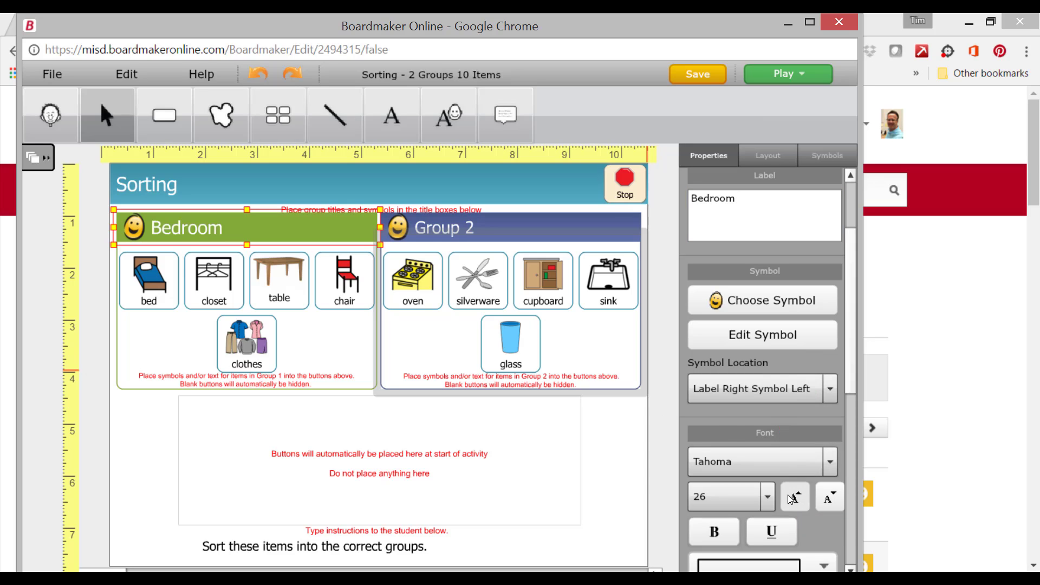
- Change the Group 2 title label to "Kitchen" and increase its font size to 26
{"action": "left_click", "coordinate": [470, 225]}
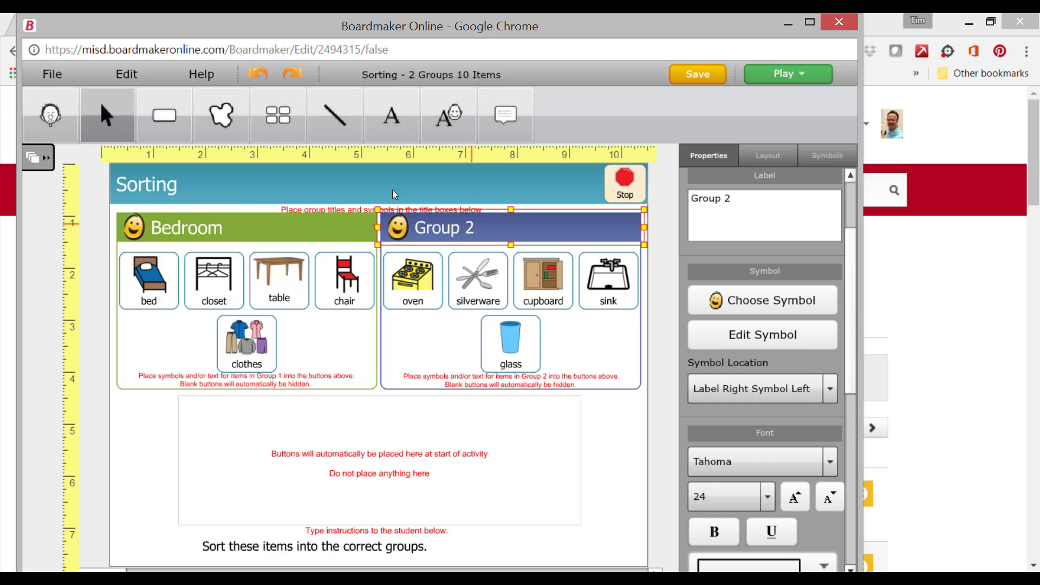
{"action": "left_click", "coordinate": [737, 202]}
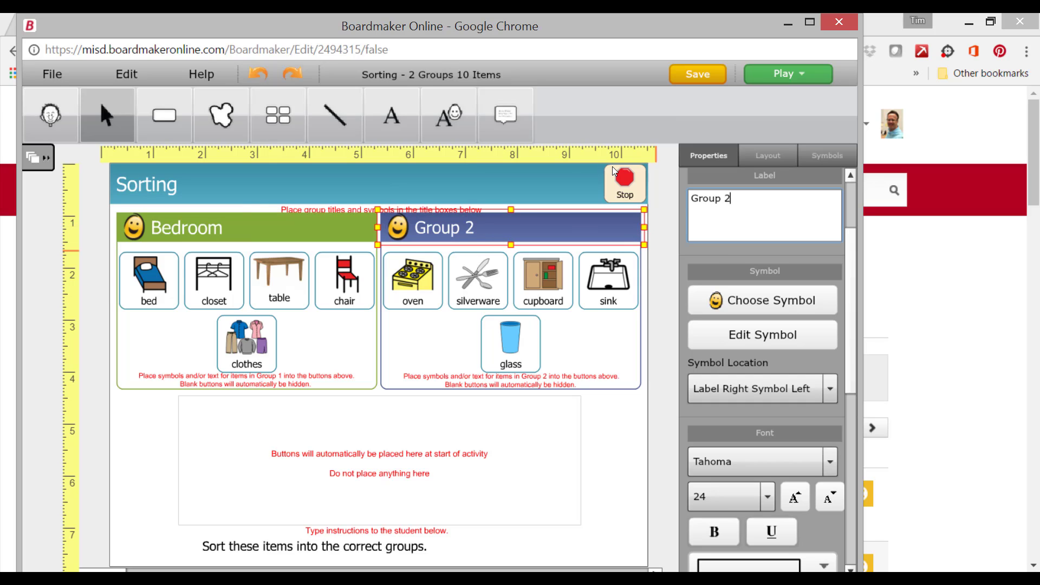
{"action": "key", "text": "BackSpace"}
{"action": "key", "text": "BackSpace"}
{"action": "key", "text": "BackSpace"}
{"action": "key", "text": "BackSpace"}
{"action": "key", "text": "BackSpace"}
{"action": "key", "text": "BackSpace"}
{"action": "key", "text": "BackSpace"}
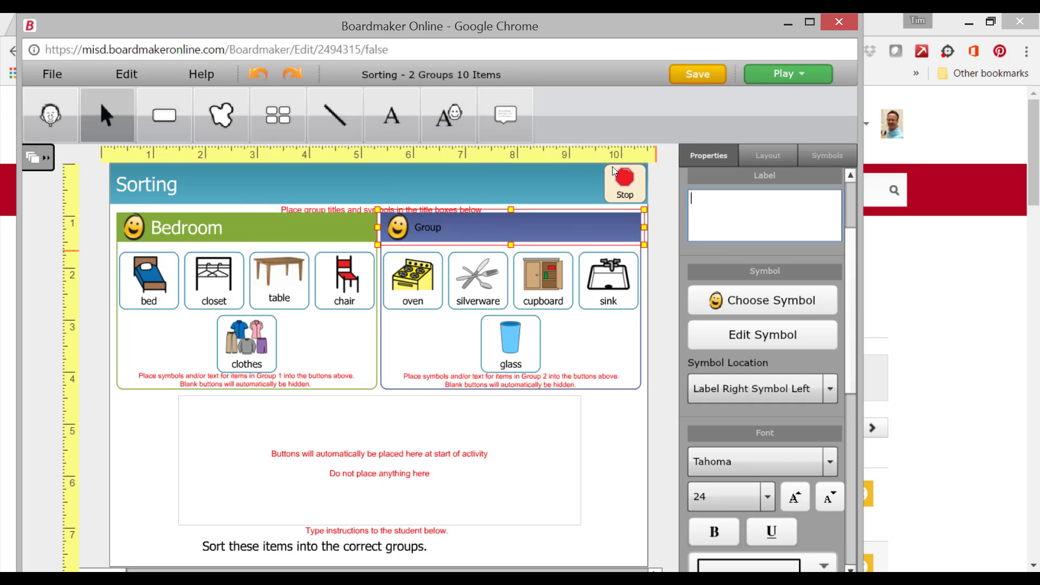
{"action": "type", "text": "K"}
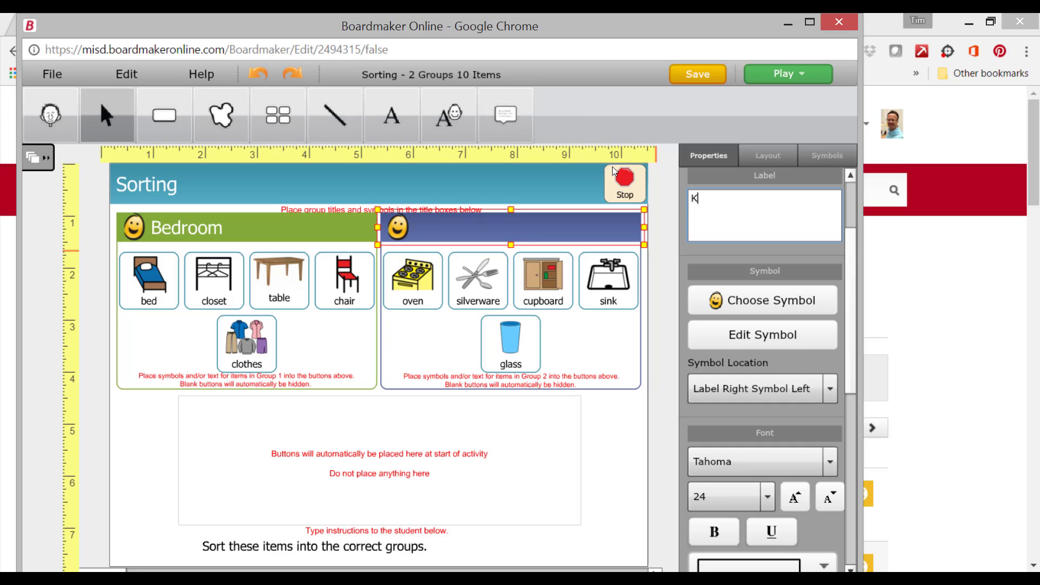
{"action": "type", "text": "itchen"}
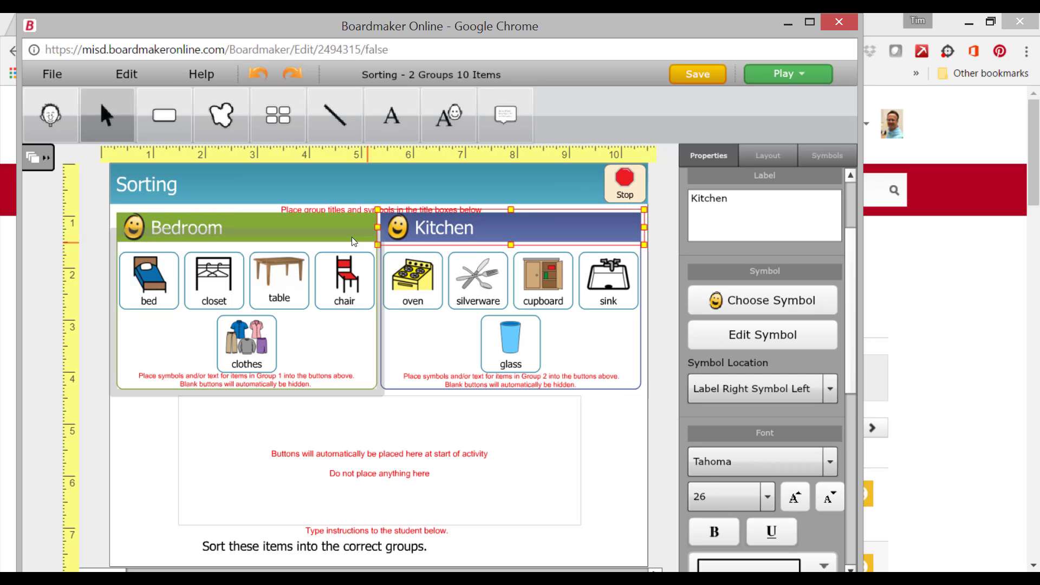
- Save the activity under the new name "Bedroom/Kitchen Sort"
{"action": "left_click", "coordinate": [50, 71]}
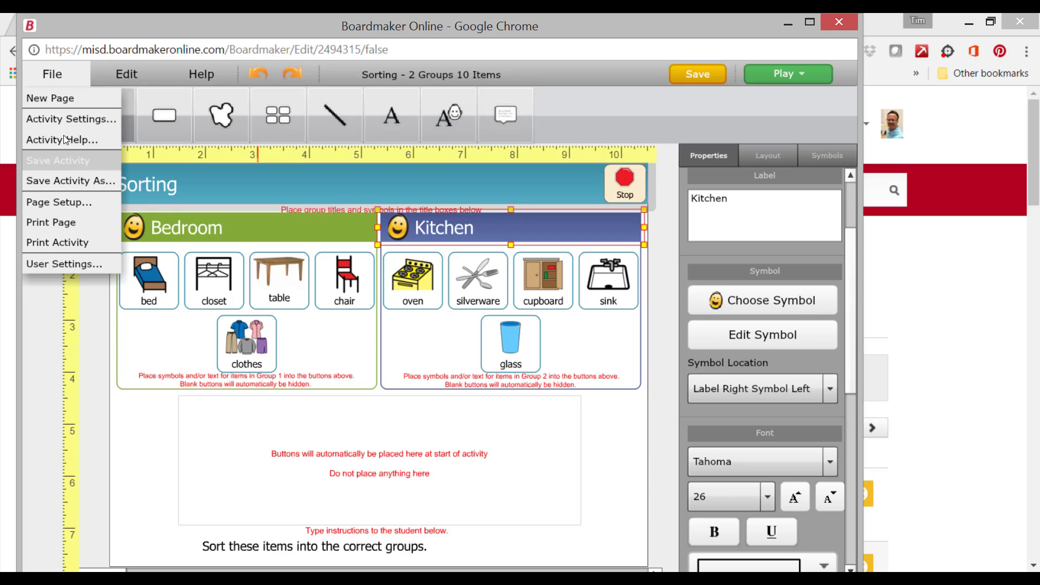
{"action": "left_click", "coordinate": [70, 180]}
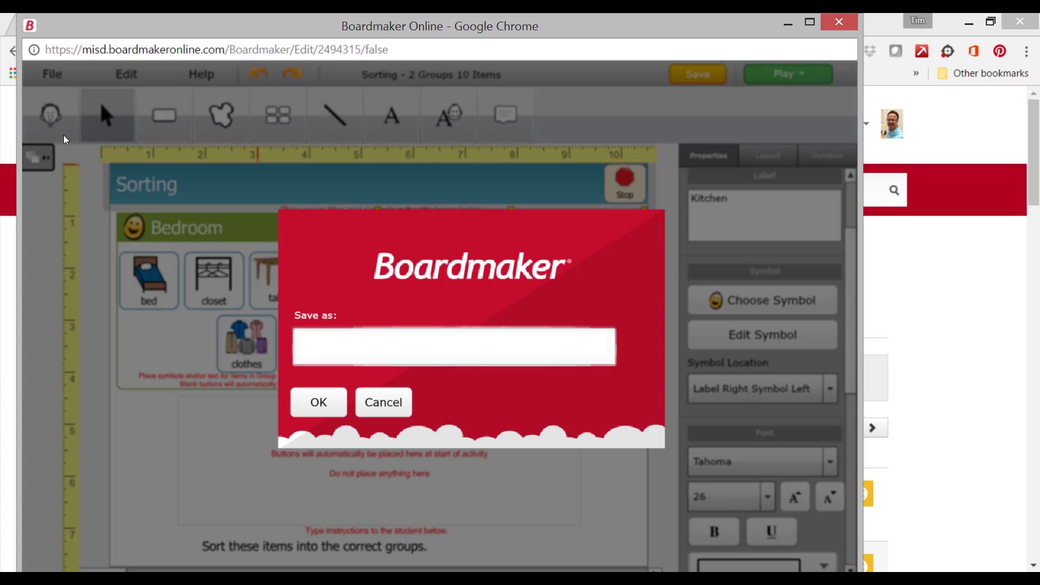
{"action": "type", "text": "Bedroom/Kitche"}
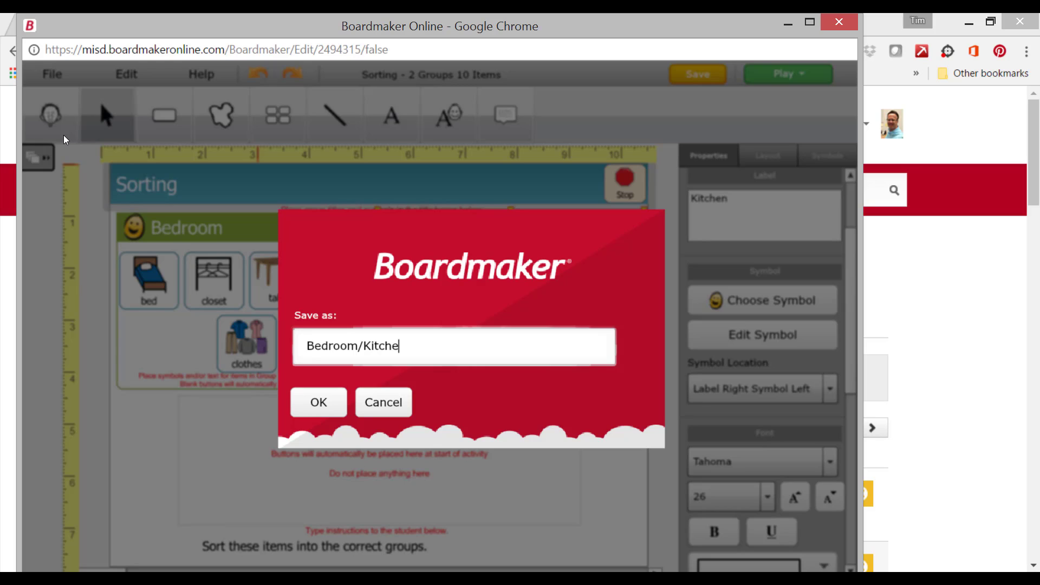
{"action": "type", "text": "n Sort"}
{"action": "left_click", "coordinate": [293, 399]}
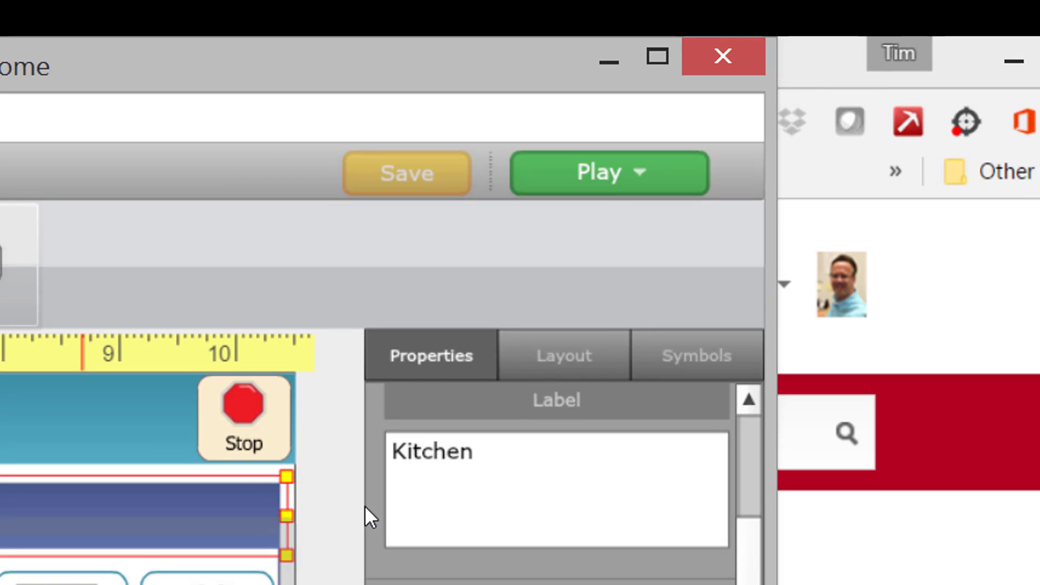
- Play the sorting activity to test it, placing the sink in the Kitchen group and trying the closet there too
{"action": "left_click", "coordinate": [619, 171]}
{"action": "left_click", "coordinate": [596, 223]}
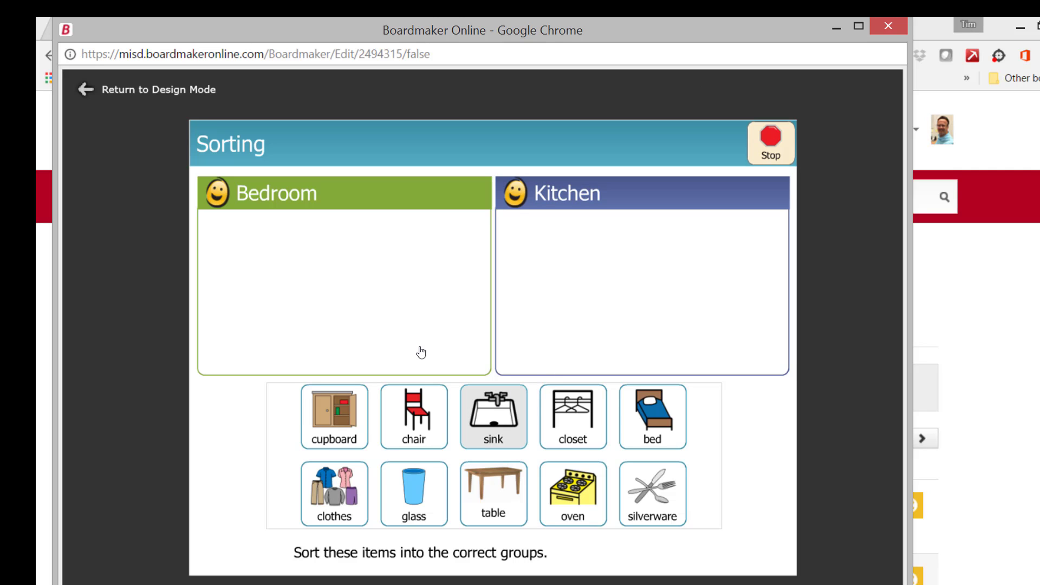
{"action": "left_click_drag", "start_coordinate": [510, 383], "coordinate": [564, 281]}
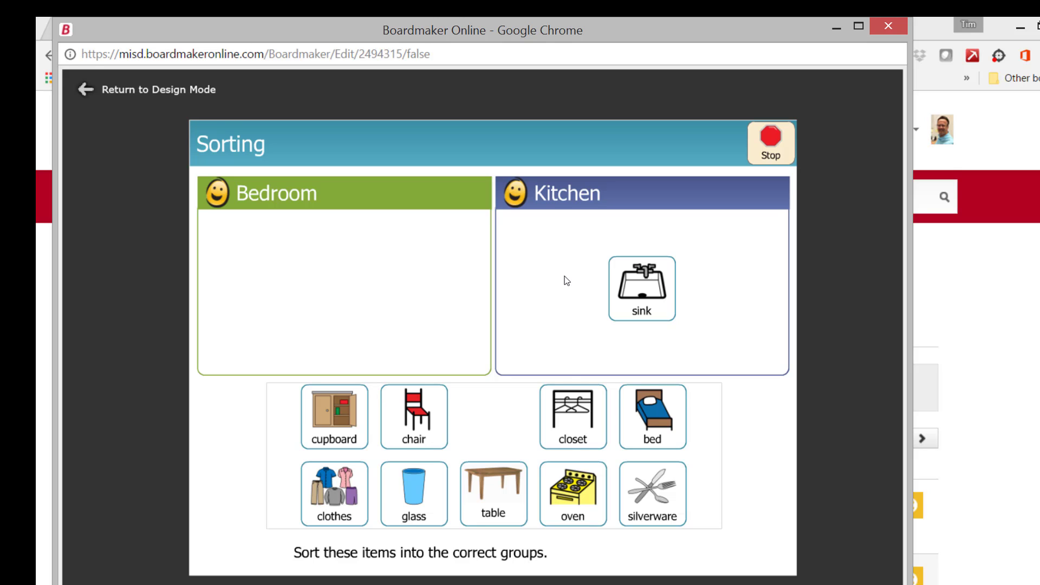
{"action": "left_click_drag", "start_coordinate": [568, 408], "coordinate": [552, 272]}
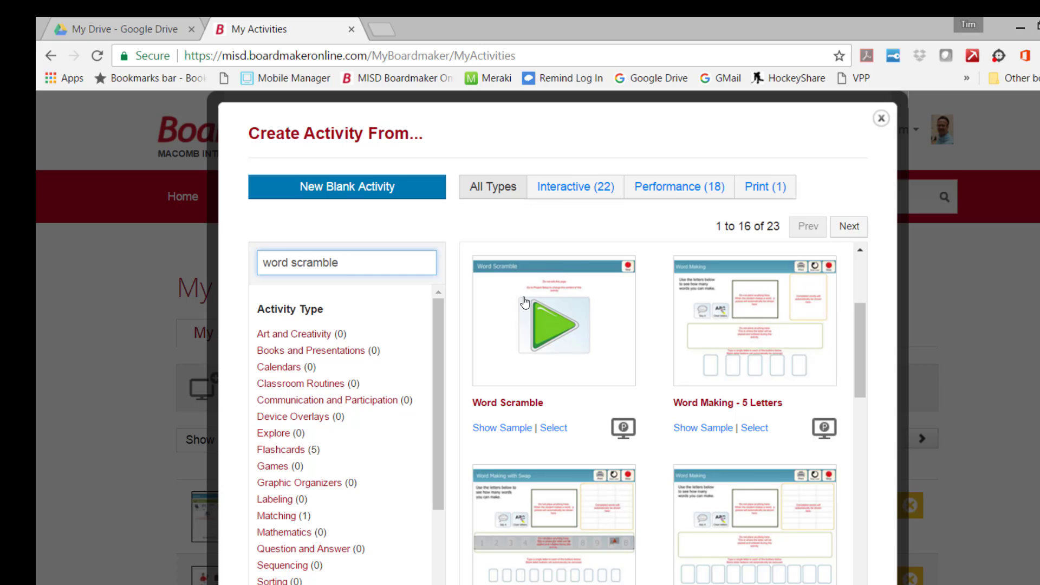
- Try the sample of the Word Scramble template by spelling "soil" from the letter tiles, and leave the sample
{"action": "left_click", "coordinate": [502, 428]}
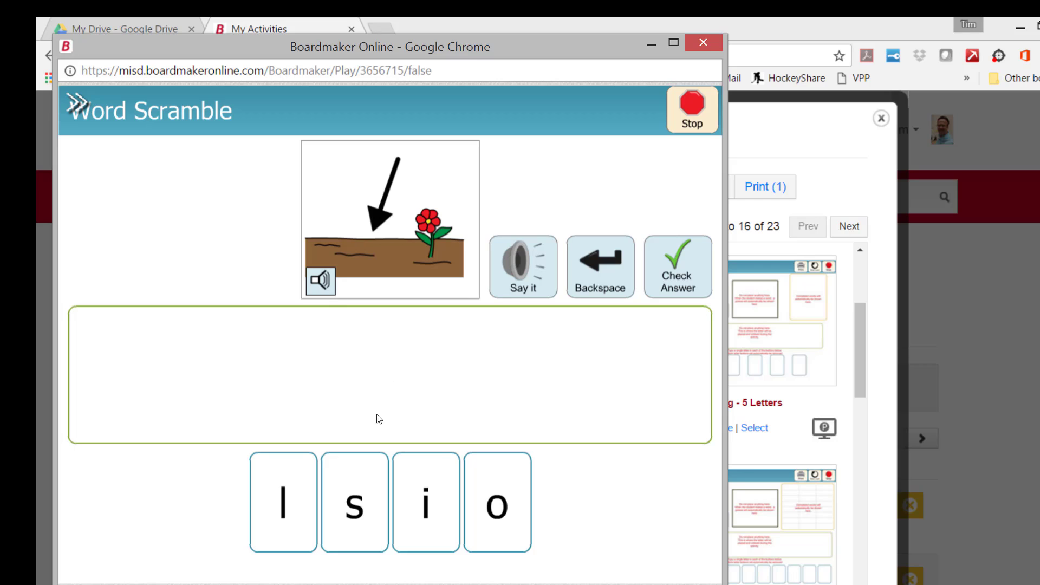
{"action": "left_click", "coordinate": [357, 488]}
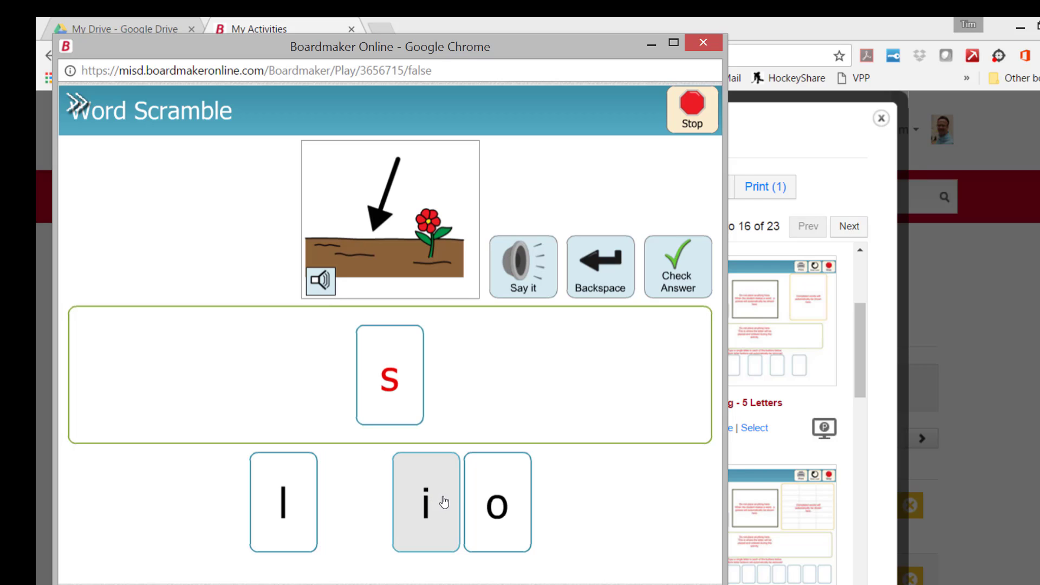
{"action": "left_click", "coordinate": [476, 504]}
{"action": "left_click", "coordinate": [434, 508]}
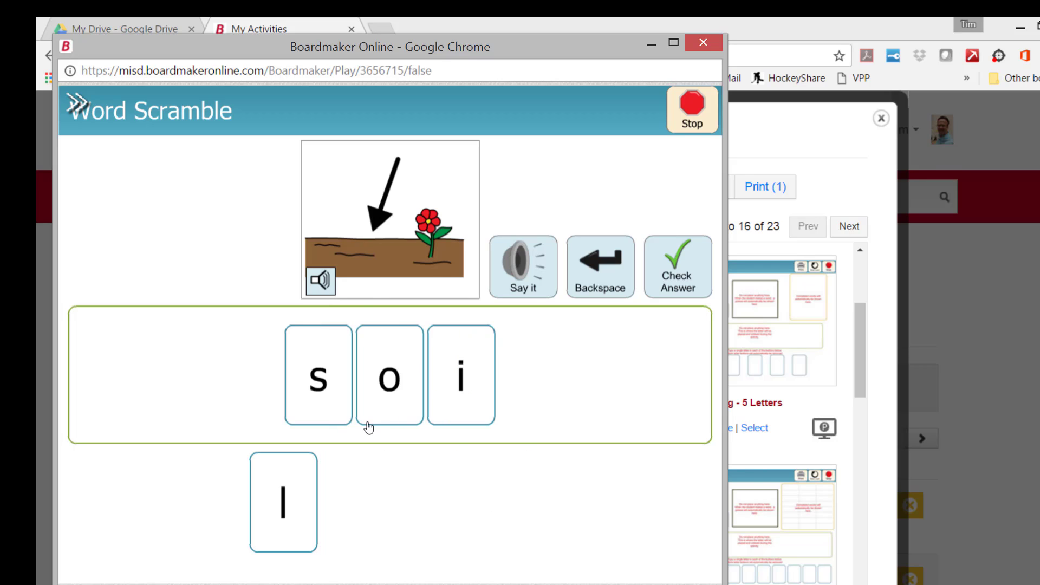
{"action": "left_click", "coordinate": [288, 510]}
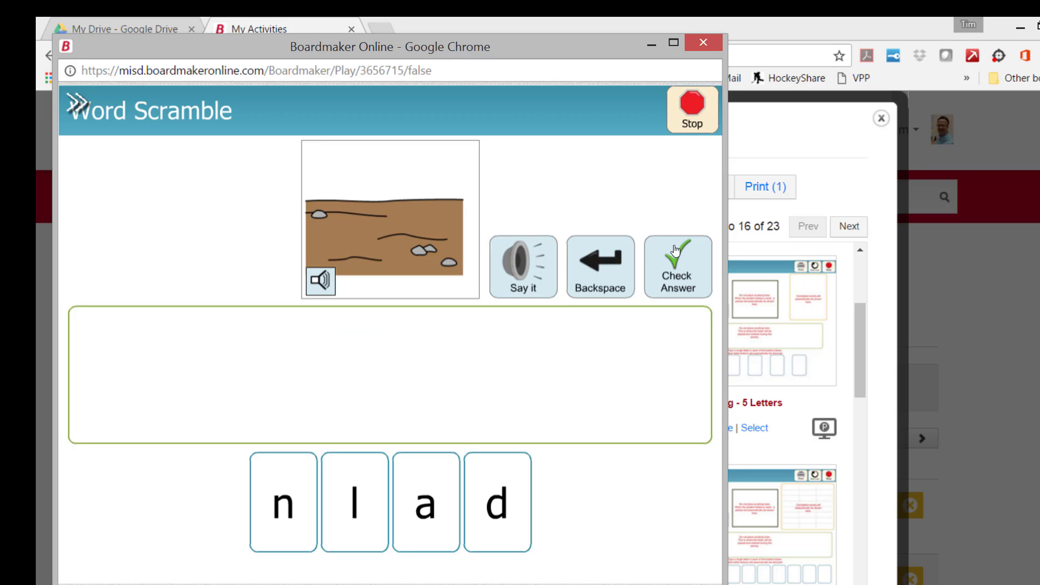
{"action": "left_click", "coordinate": [710, 40]}
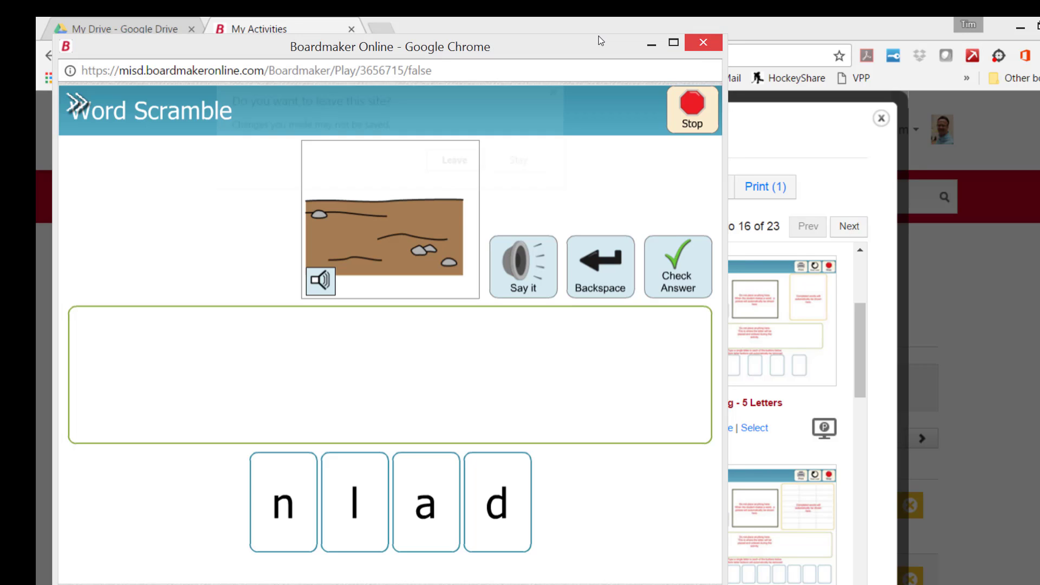
{"action": "left_click", "coordinate": [485, 161]}
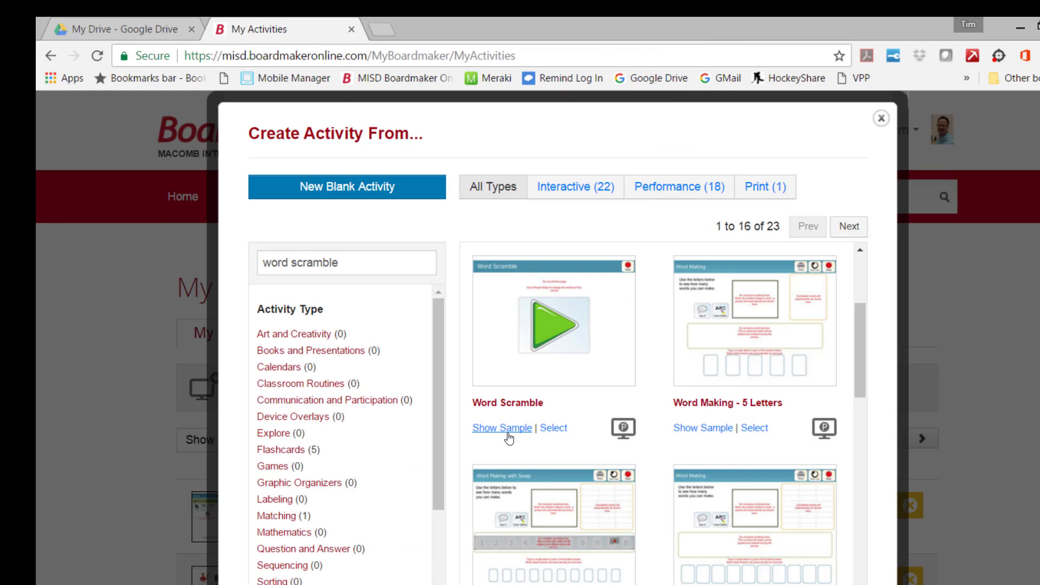
- Create an activity from the Word Scramble template and enter "shark" as the first word in its Word List
{"action": "left_click", "coordinate": [555, 428]}
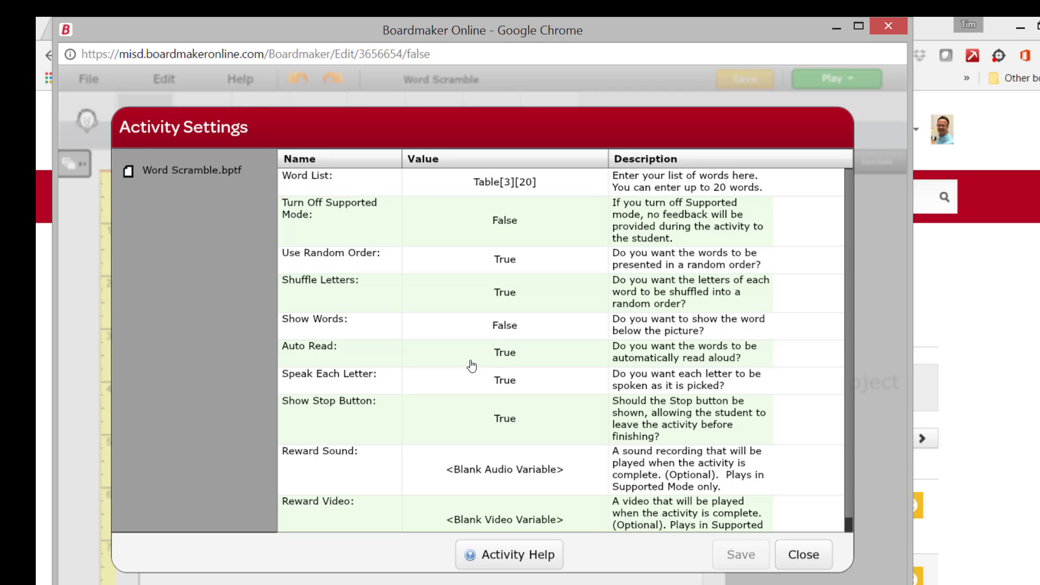
{"action": "left_click", "coordinate": [520, 180]}
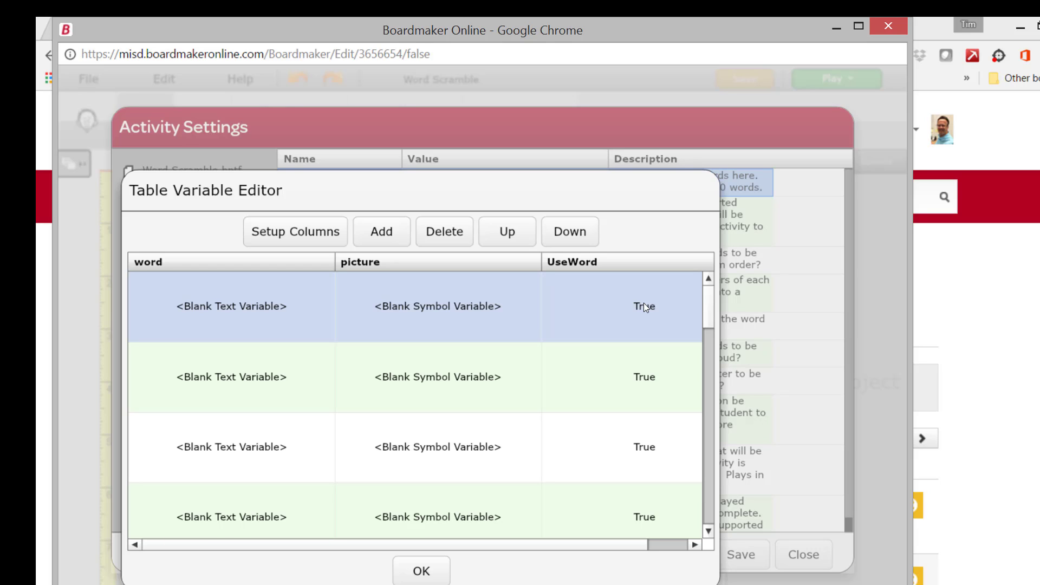
{"action": "left_click", "coordinate": [245, 306]}
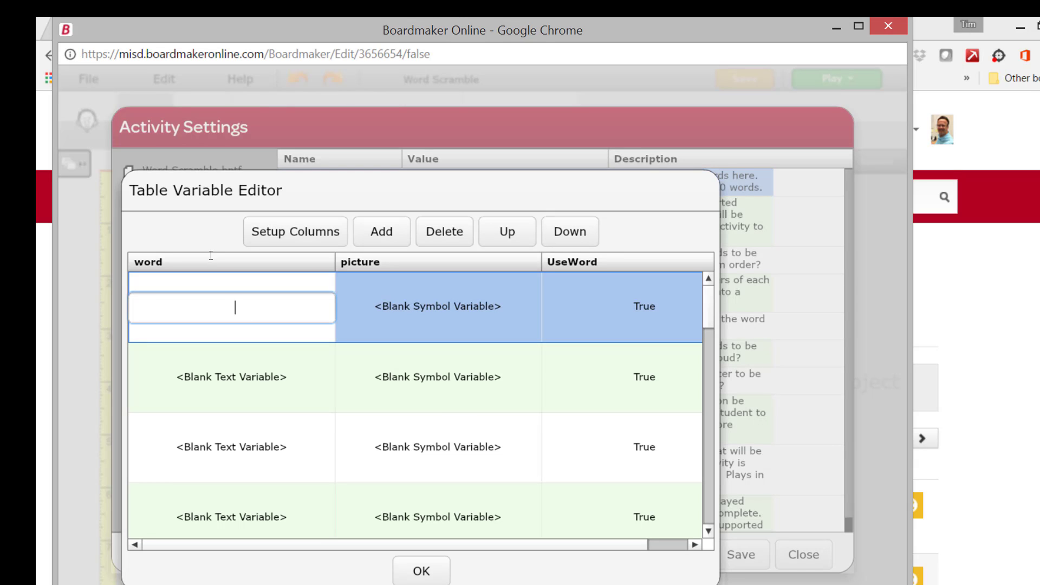
{"action": "type", "text": "shark"}
- Search the symbols for "shark" and assign the dark grey shark as the picture for the first word
{"action": "key", "text": "Tab"}
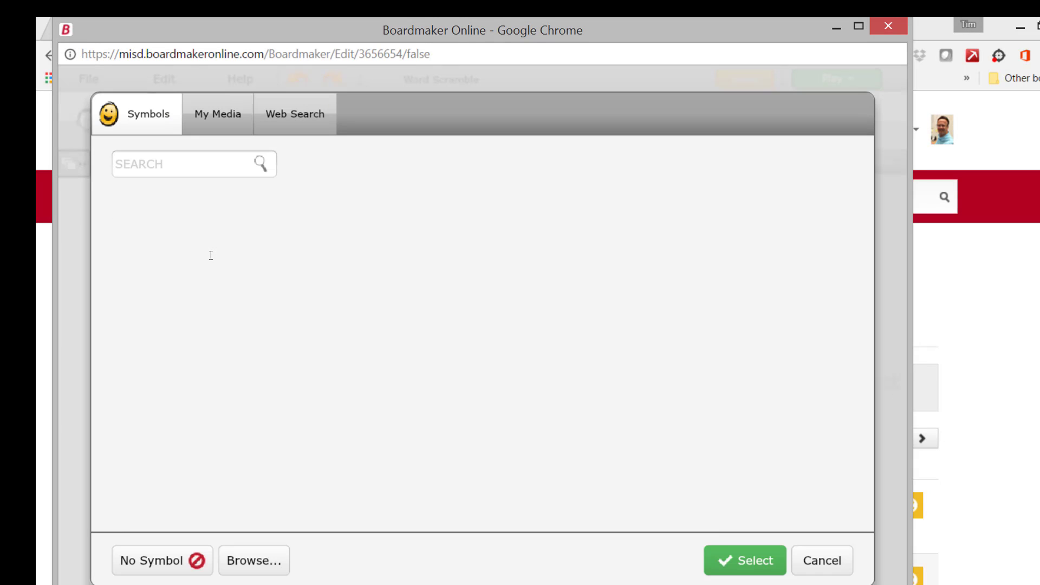
{"action": "left_click", "coordinate": [201, 164]}
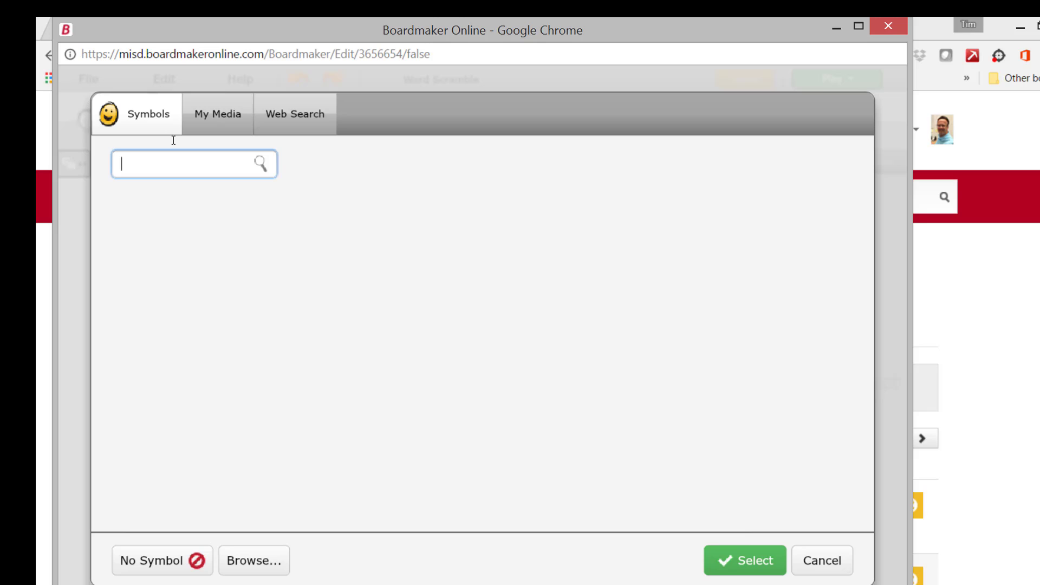
{"action": "type", "text": "shark"}
{"action": "left_click", "coordinate": [260, 163]}
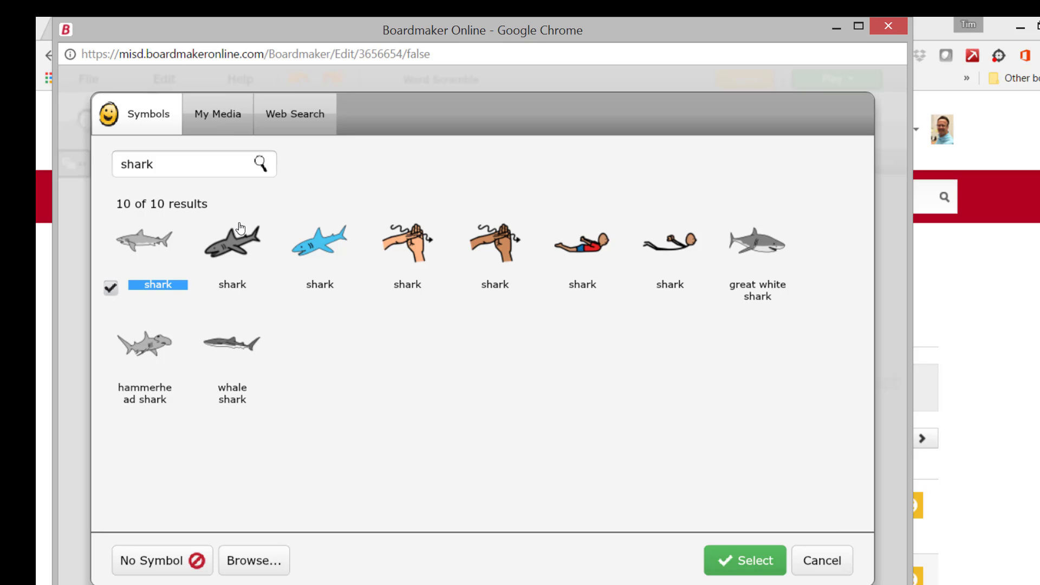
{"action": "left_click", "coordinate": [200, 209]}
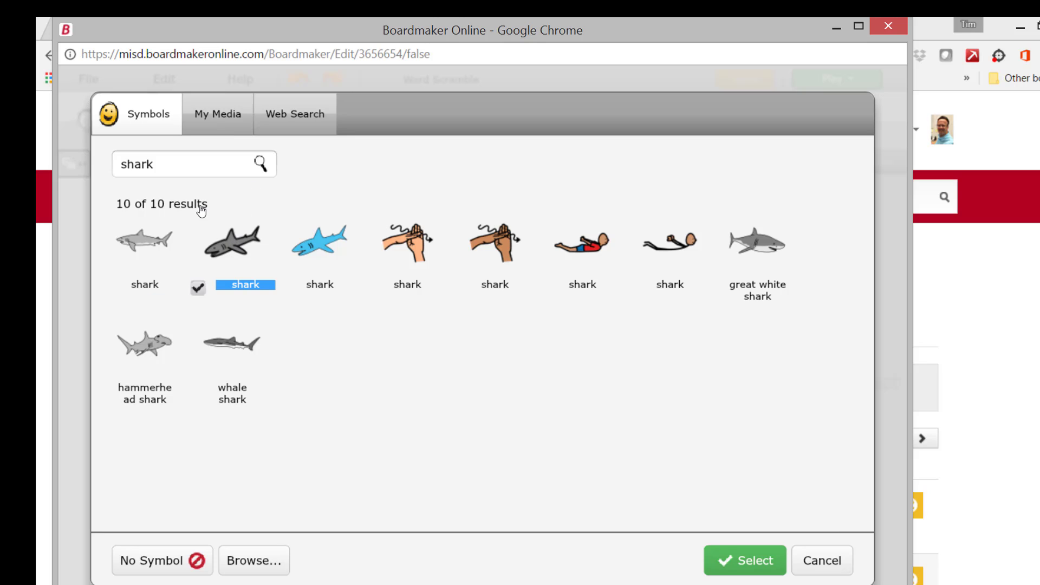
{"action": "left_click", "coordinate": [728, 560]}
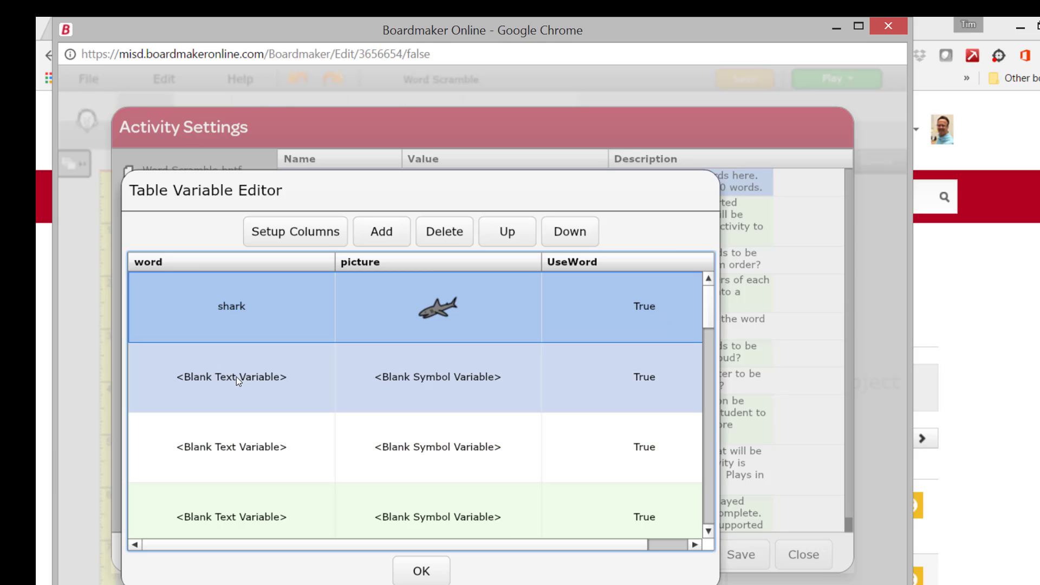
- Fill the second Word List row with the word "dark" and the dark room symbol with the open doorway
{"action": "left_click", "coordinate": [236, 376]}
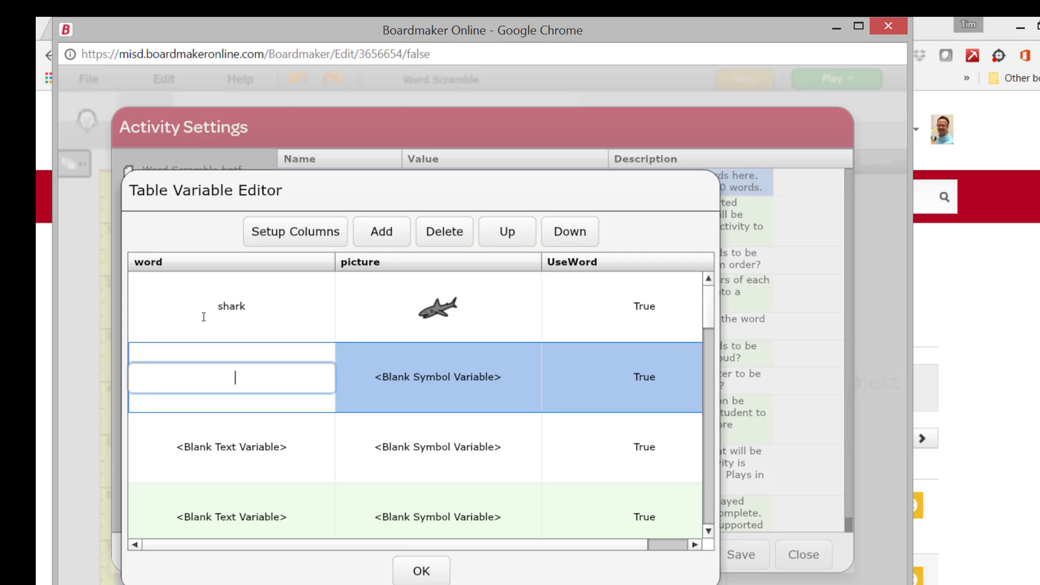
{"action": "type", "text": "dark"}
{"action": "key", "text": "Tab"}
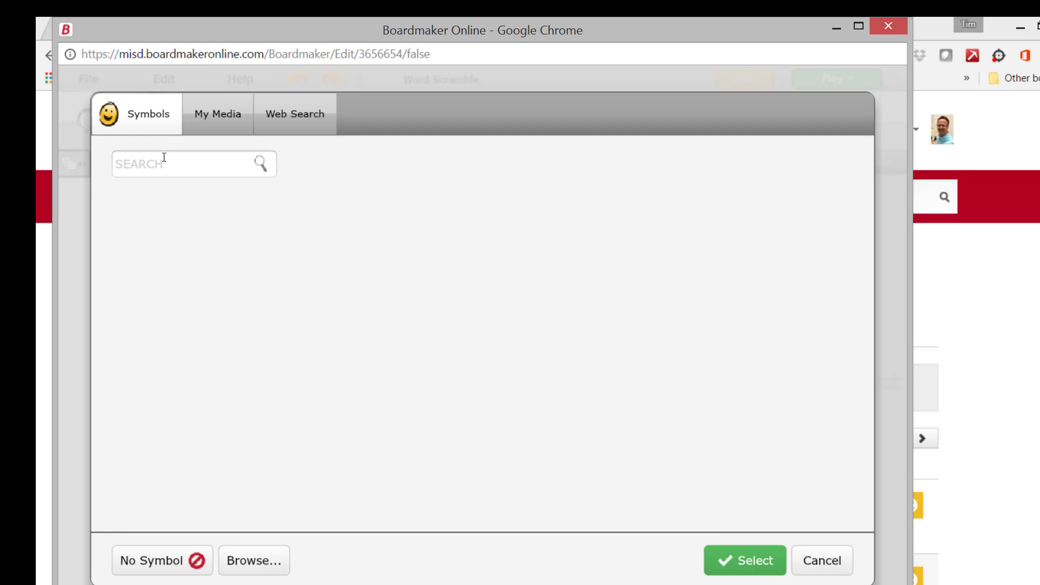
{"action": "left_click", "coordinate": [164, 157]}
{"action": "type", "text": "dar"}
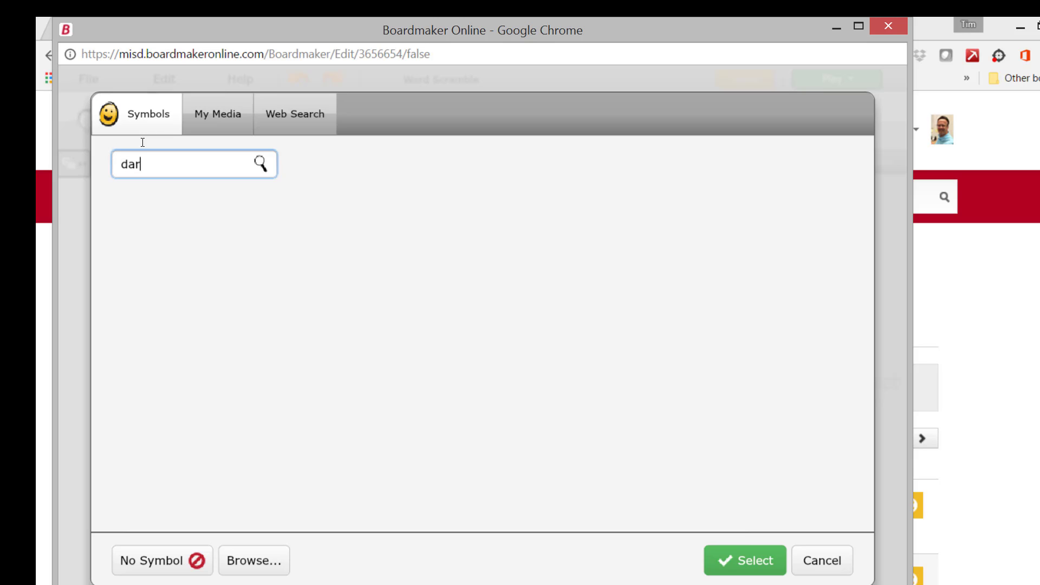
{"action": "type", "text": "k"}
{"action": "left_click", "coordinate": [260, 162]}
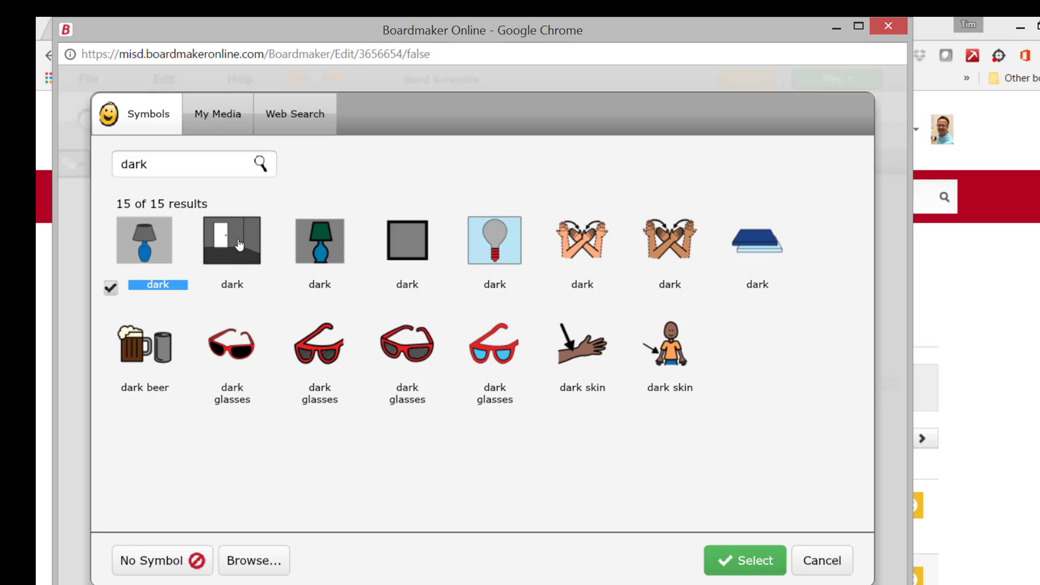
{"action": "left_click", "coordinate": [238, 245]}
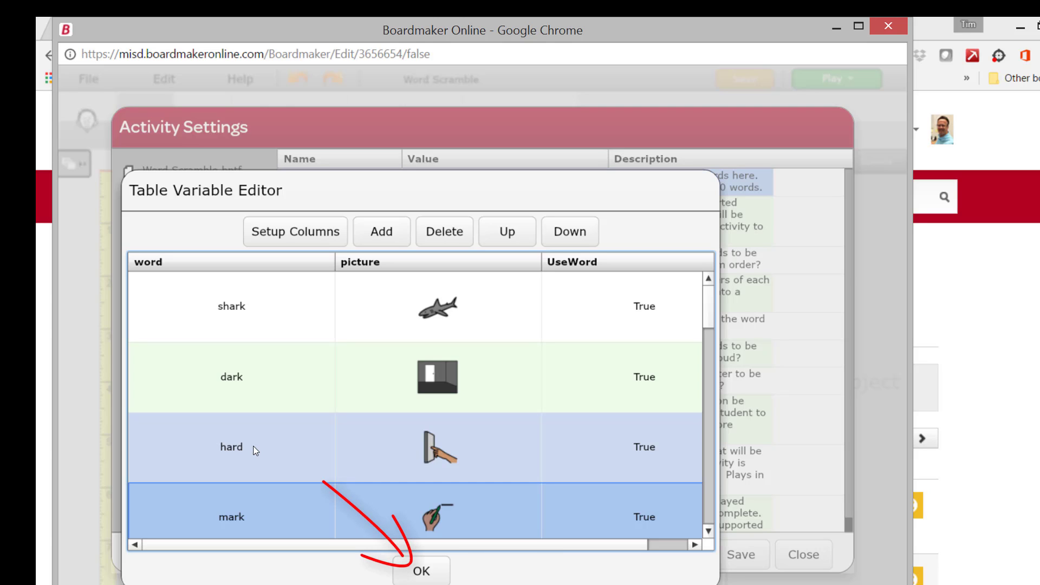
- Save the completed Word List in the activity settings, and save the activity under the name "Spelling1"
{"action": "left_click", "coordinate": [403, 568]}
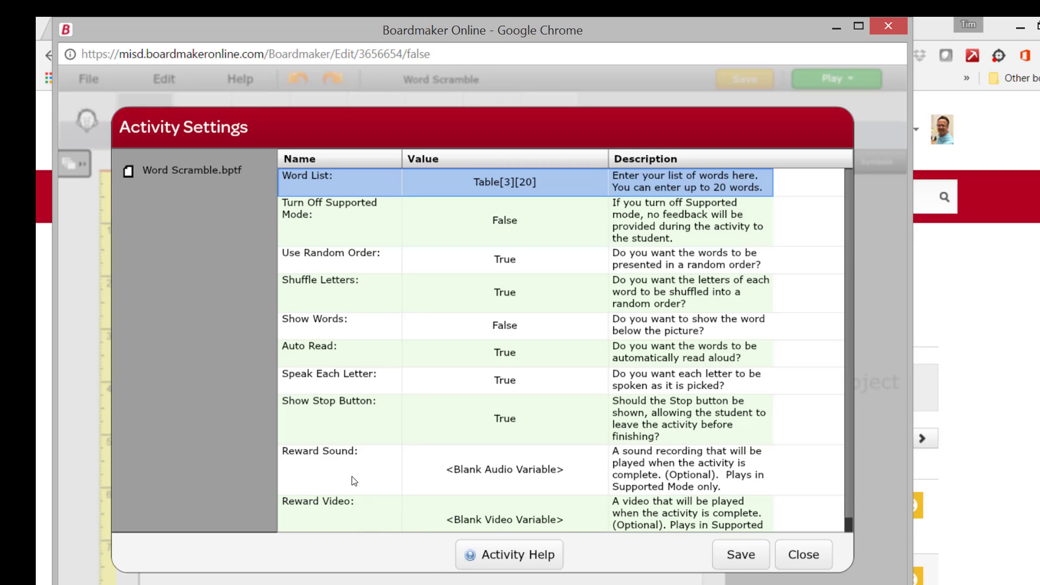
{"action": "left_click", "coordinate": [735, 552]}
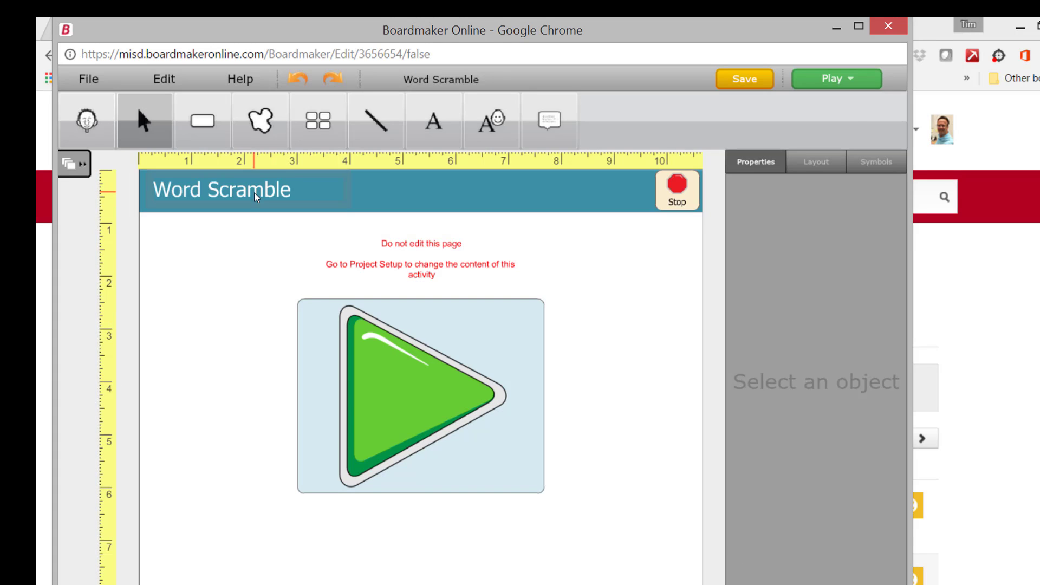
{"action": "left_click", "coordinate": [78, 71]}
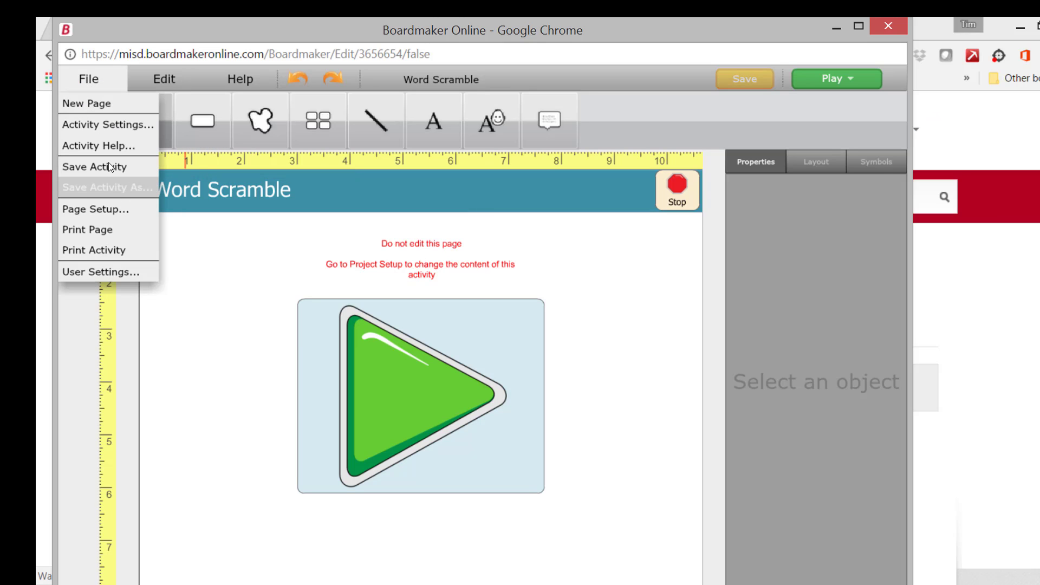
{"action": "left_click", "coordinate": [108, 185]}
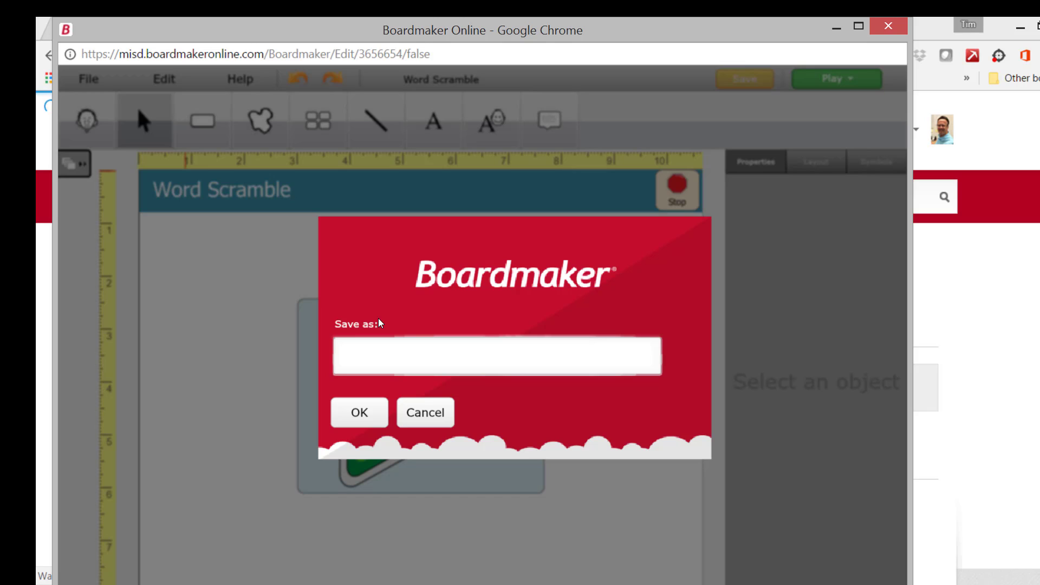
{"action": "type", "text": "Spelling"}
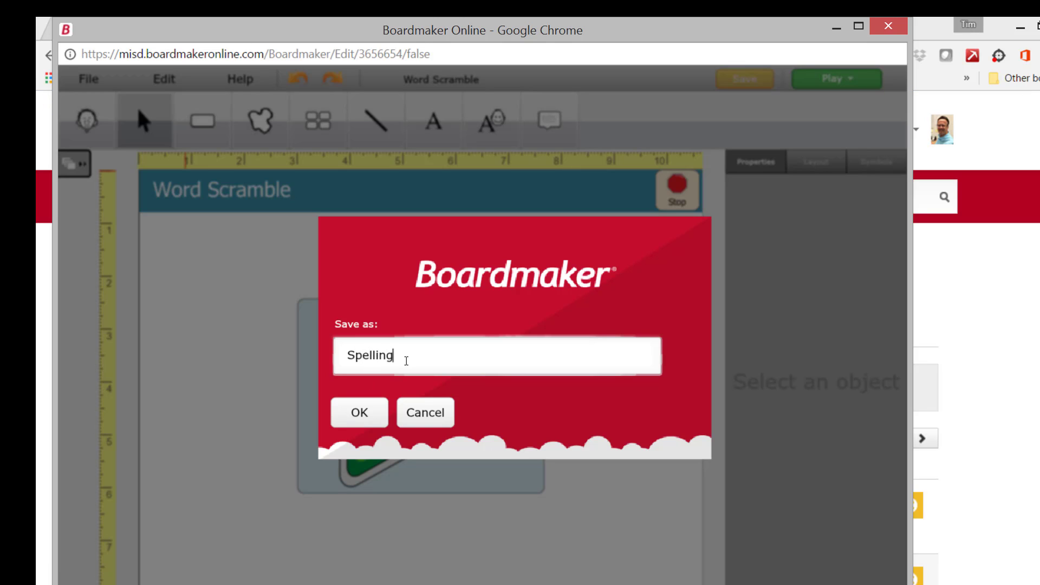
{"action": "type", "text": "1"}
{"action": "left_click", "coordinate": [362, 414]}
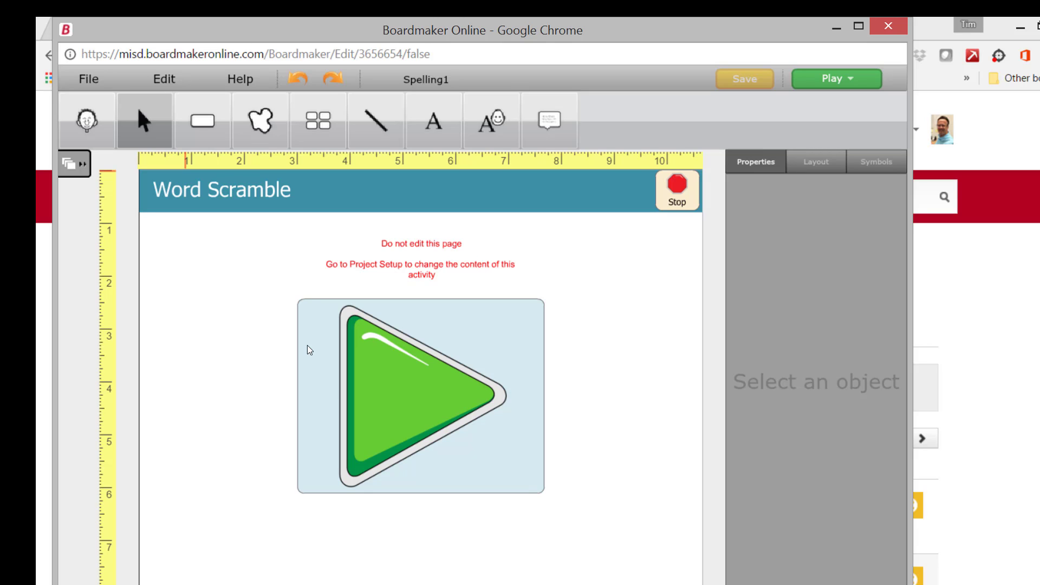
- Play the Spelling1 activity and spell "shark" from the letter tiles for the shark picture
{"action": "left_click", "coordinate": [846, 82]}
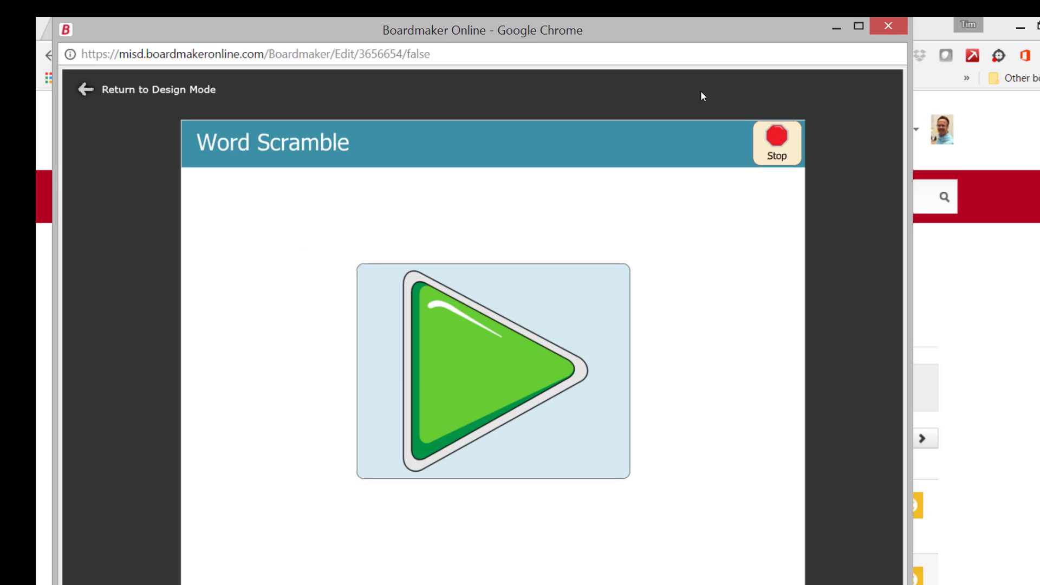
{"action": "left_click", "coordinate": [488, 361]}
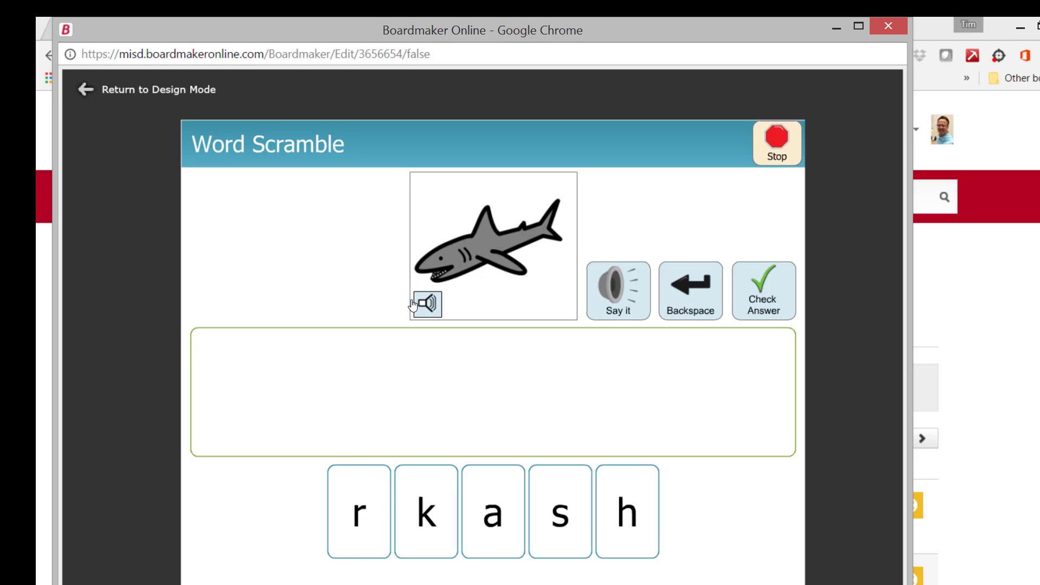
{"action": "left_click", "coordinate": [554, 494]}
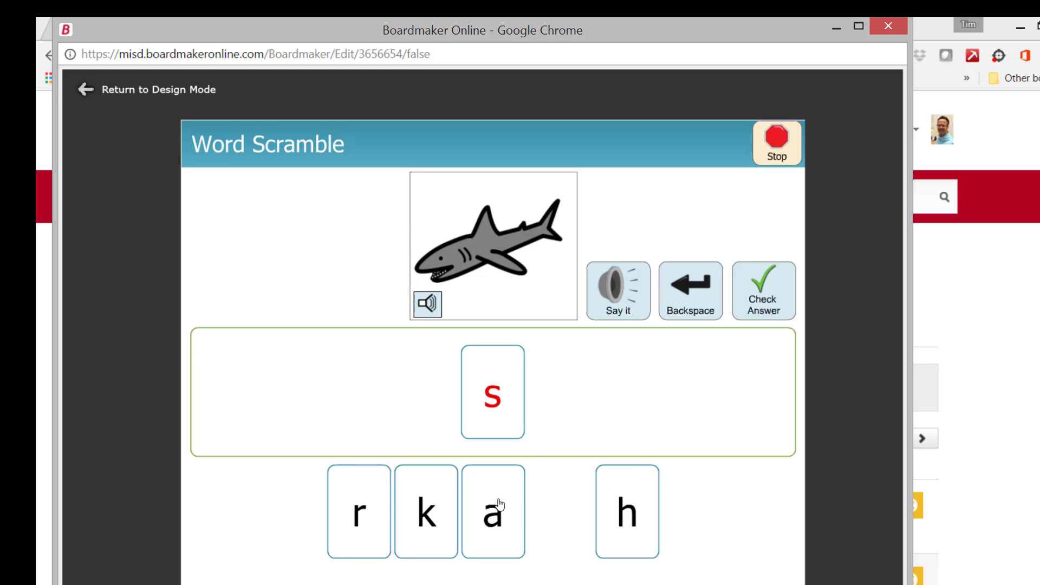
{"action": "left_click", "coordinate": [620, 513]}
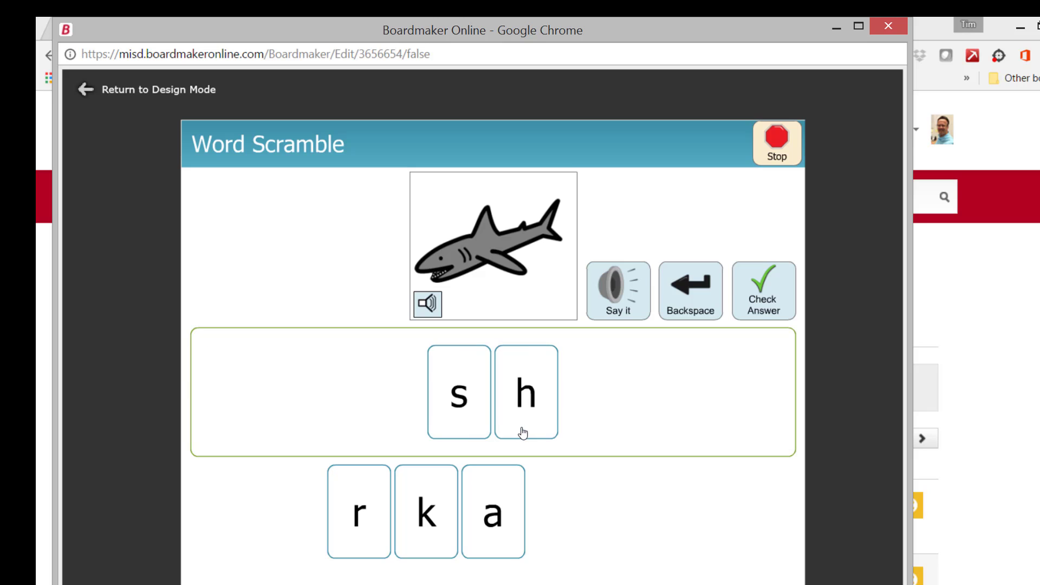
{"action": "left_click", "coordinate": [491, 512]}
{"action": "left_click", "coordinate": [381, 509]}
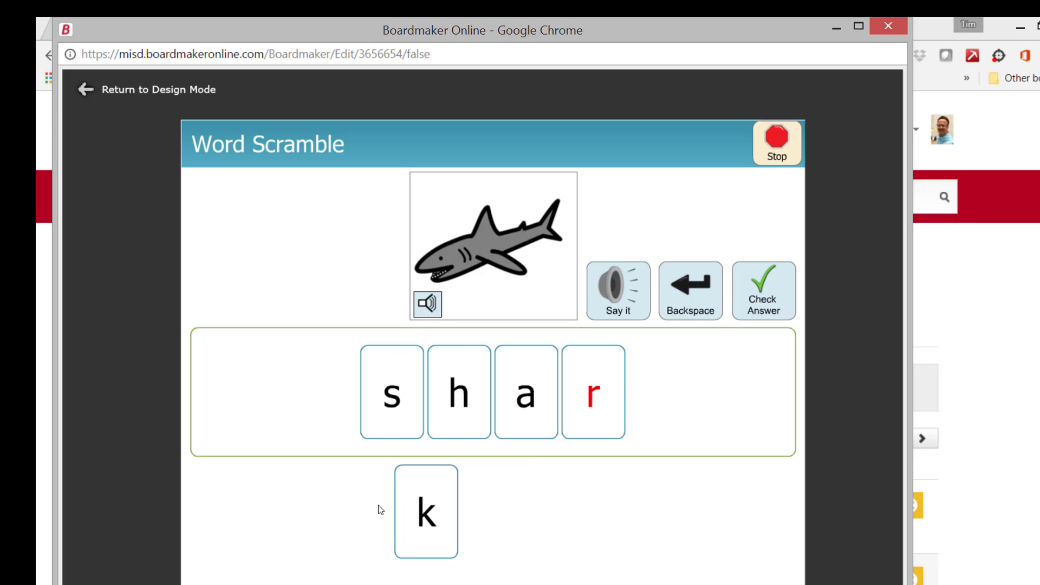
{"action": "left_click", "coordinate": [420, 513]}
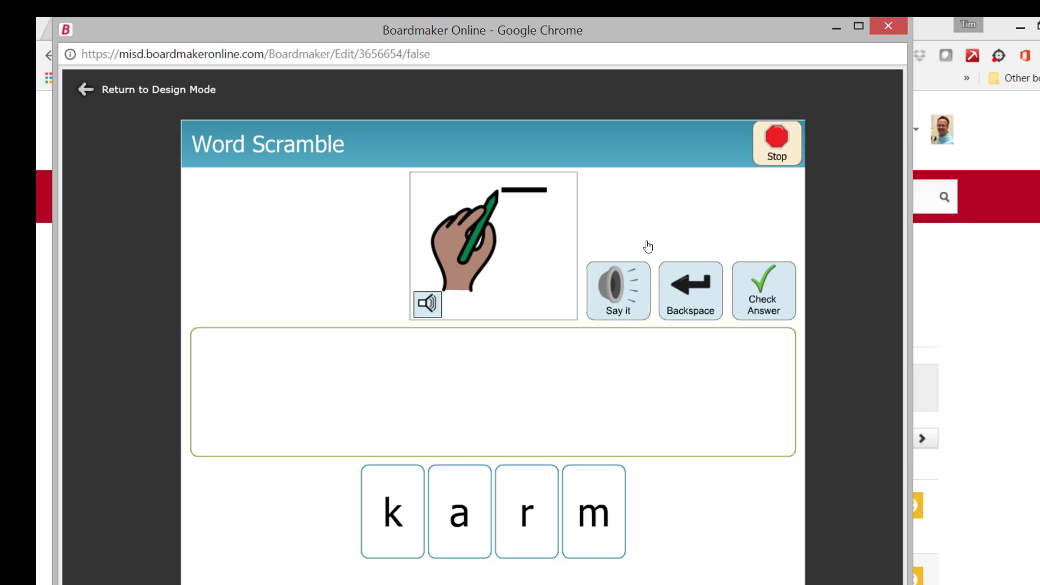
- Try a wrong answer for the picture of the hand drawing a line by placing the letter tiles as "mrak"
{"action": "left_click", "coordinate": [607, 498]}
{"action": "left_click", "coordinate": [522, 512]}
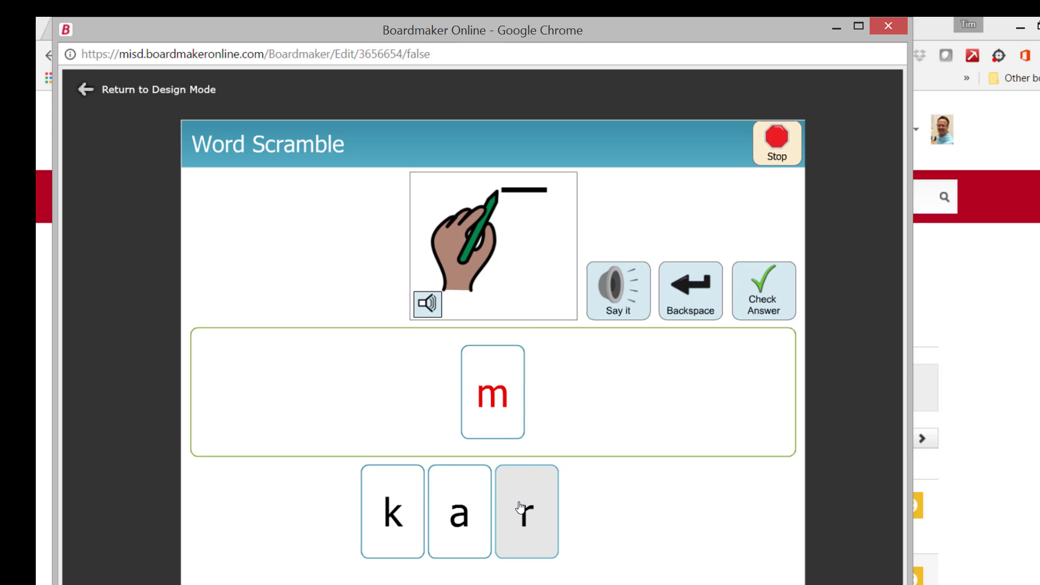
{"action": "left_click", "coordinate": [463, 512]}
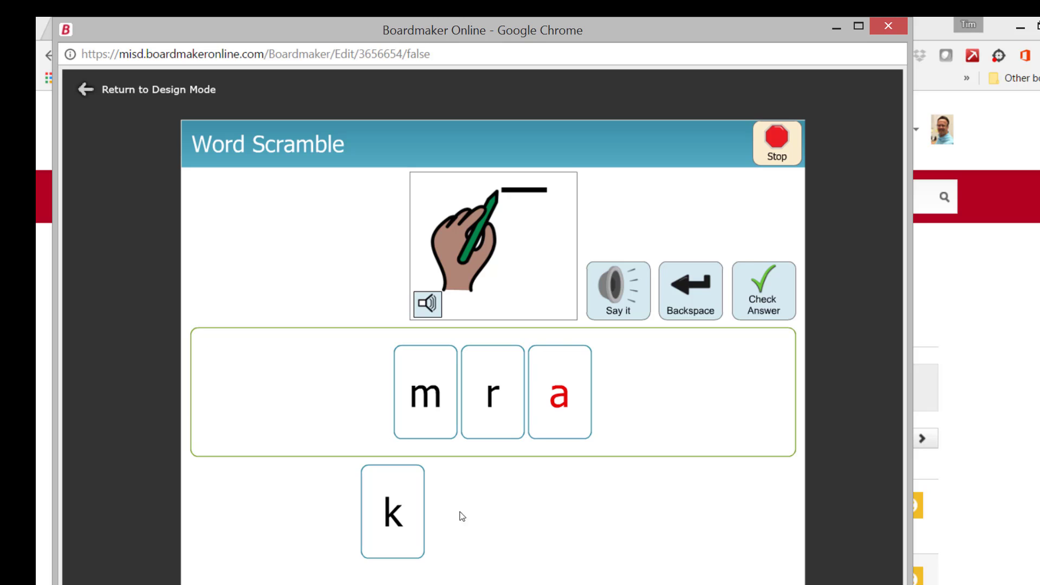
{"action": "left_click", "coordinate": [398, 509]}
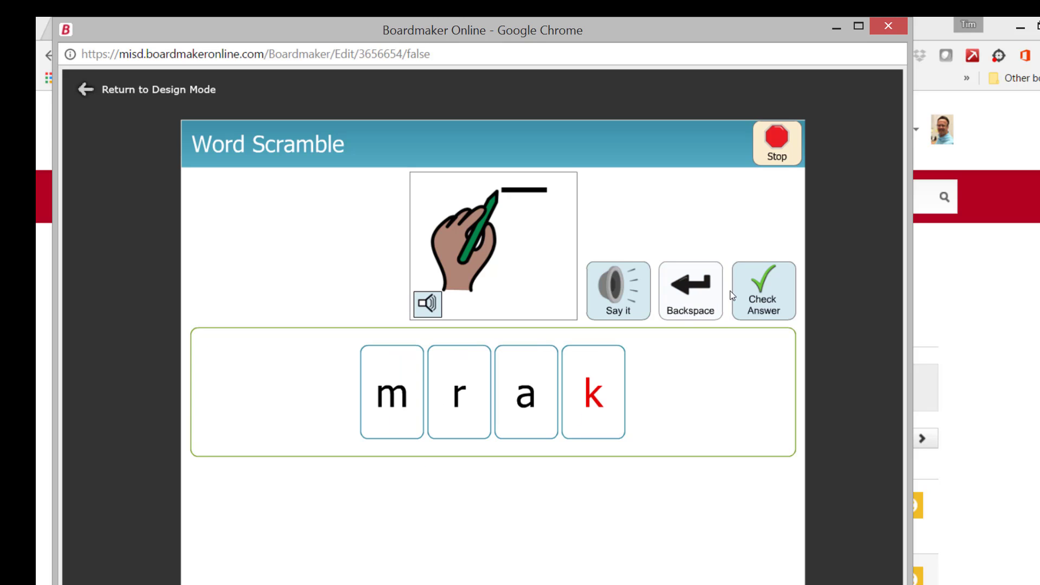